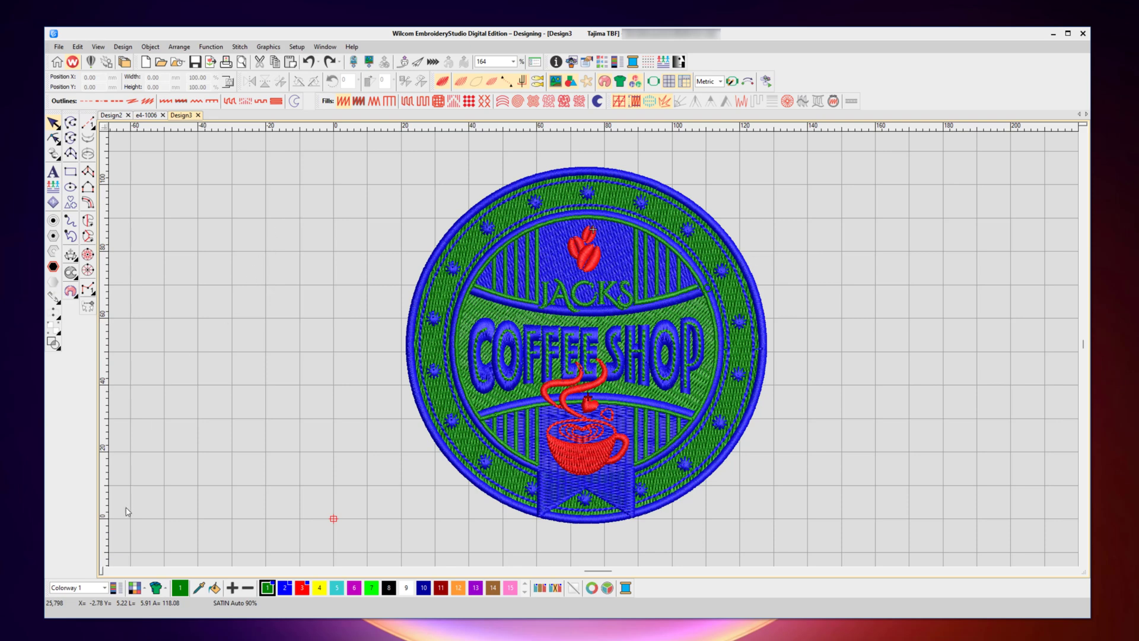
# Check the Colorway list, which holds only Colorway 1, then close it.
pyautogui.click(104, 588)
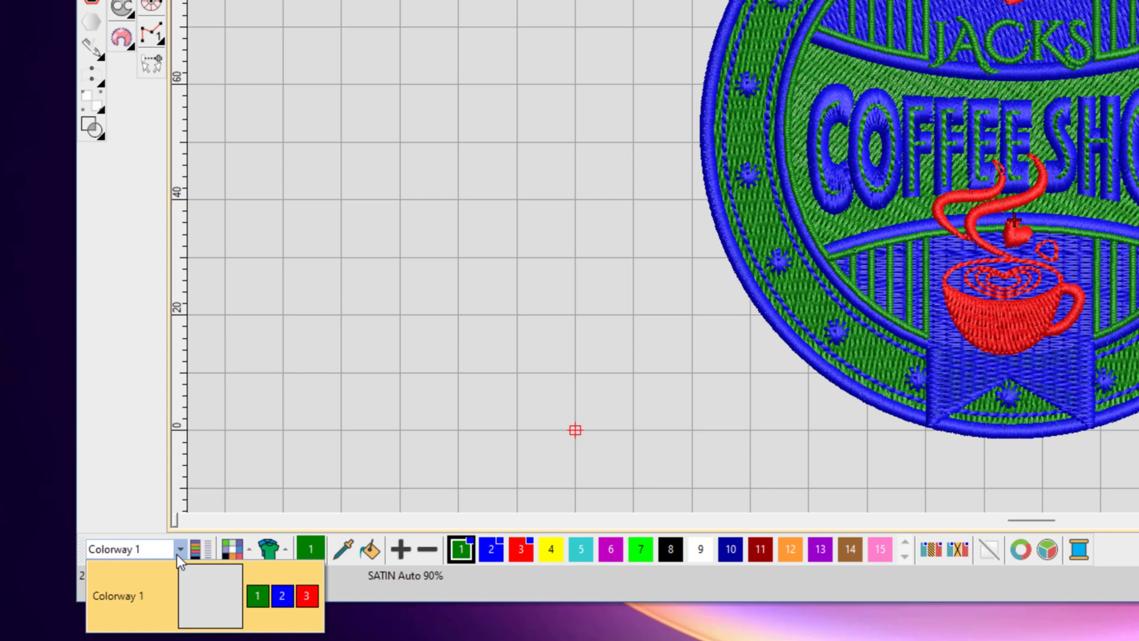
pyautogui.click(177, 554)
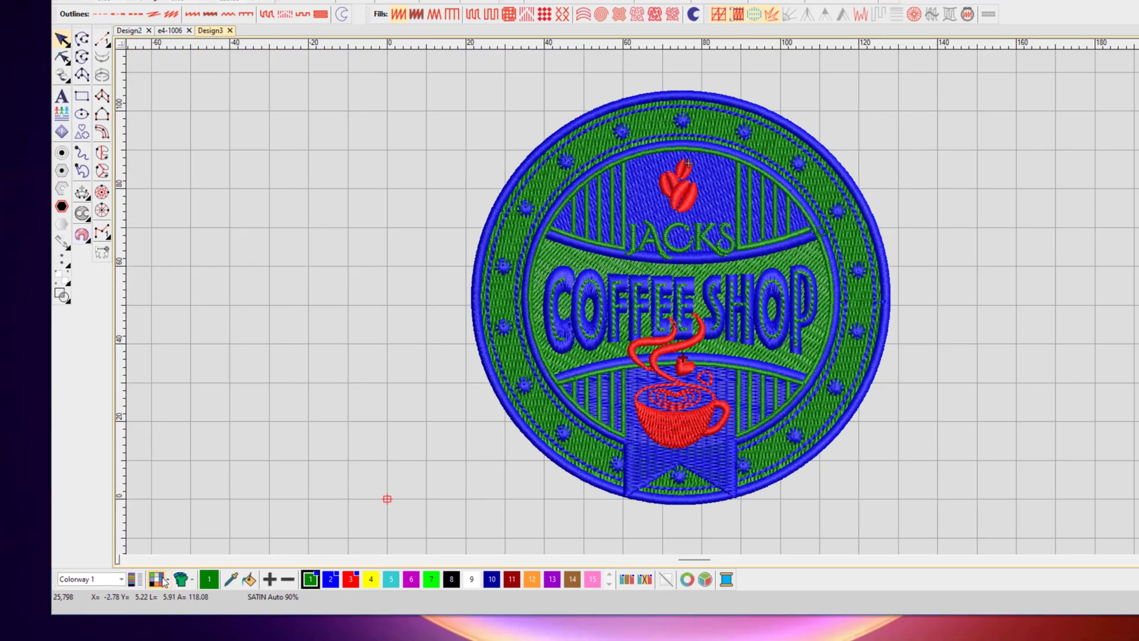
# Set the background to Factory Fabric Pure Cotton with the beige fabric colour.
pyautogui.click(243, 551)
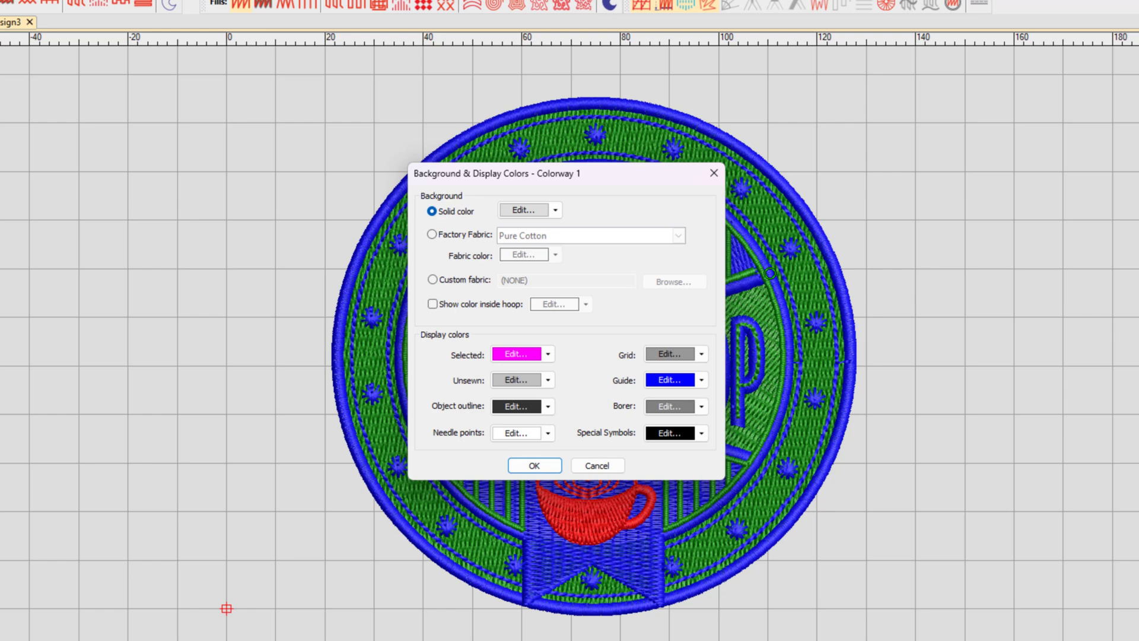
pyautogui.click(433, 233)
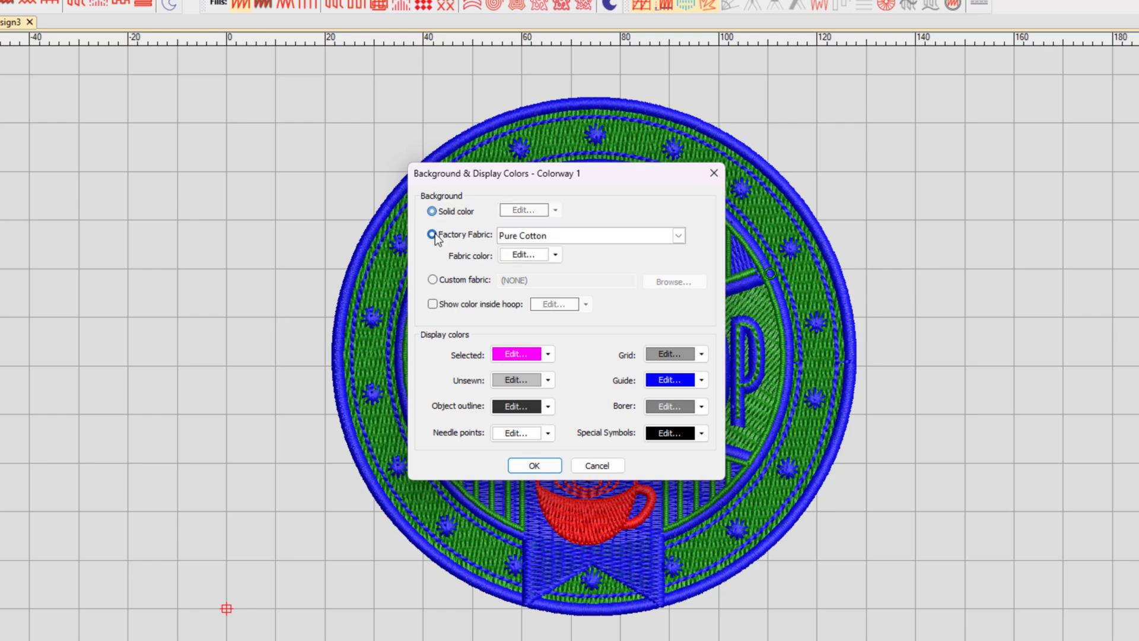
pyautogui.click(557, 256)
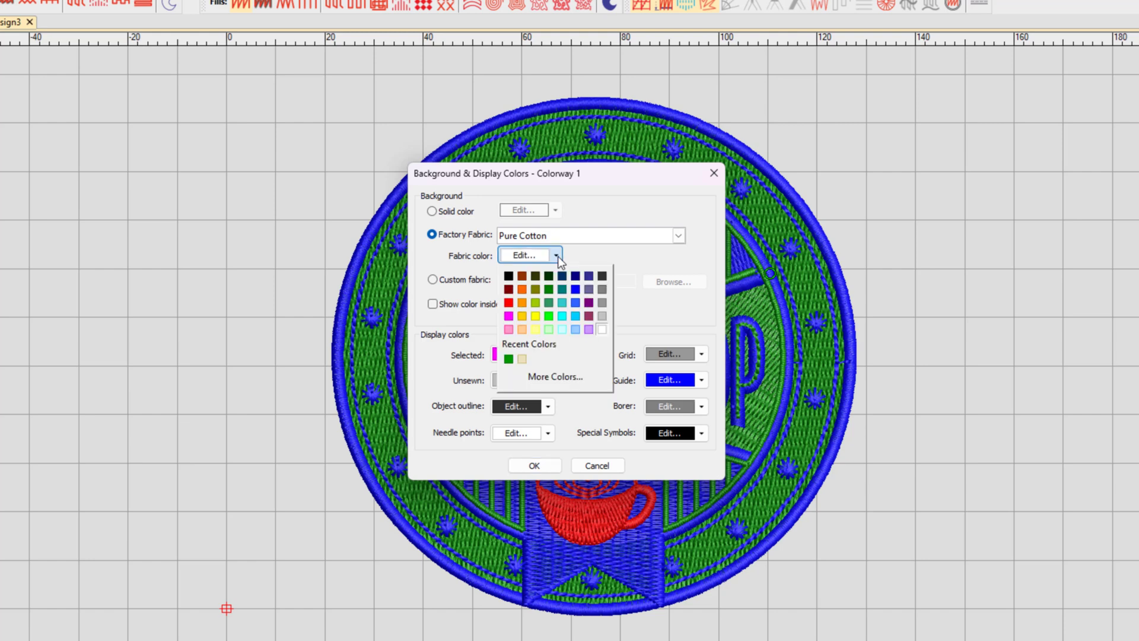
pyautogui.click(523, 359)
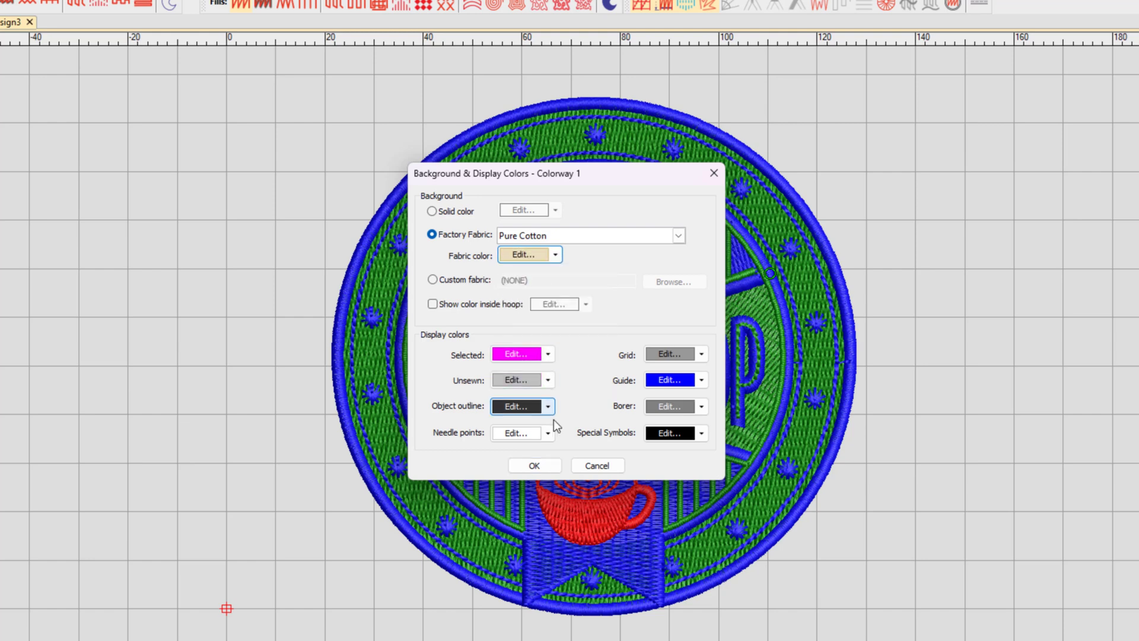
pyautogui.click(534, 466)
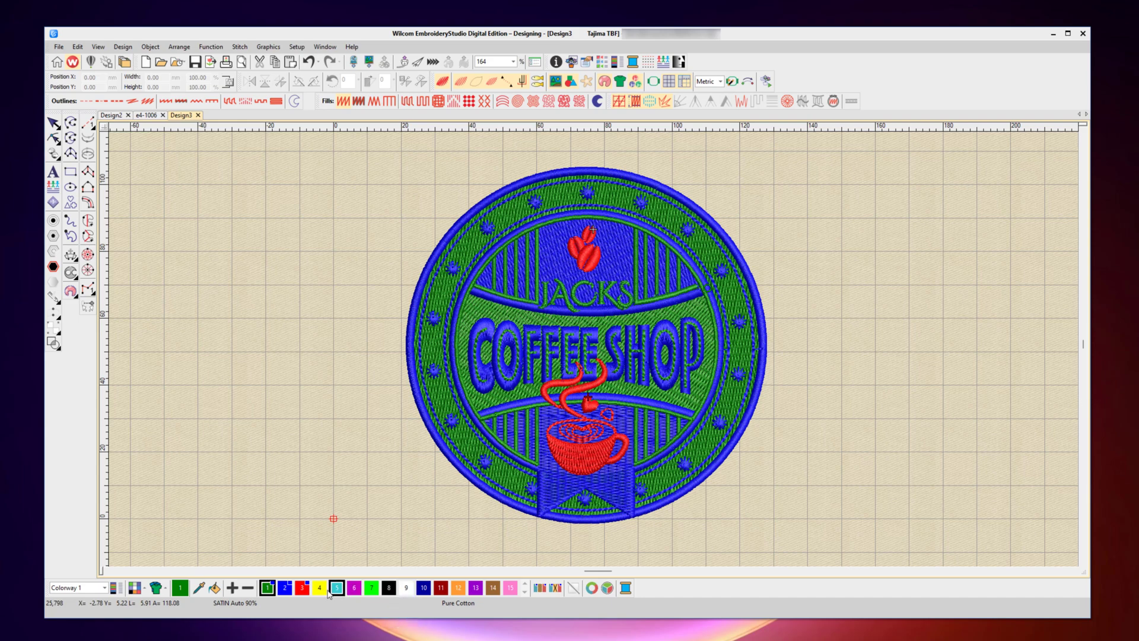
# Step from red thread 3 to yellow thread 4 as the current colour.
pyautogui.click(302, 589)
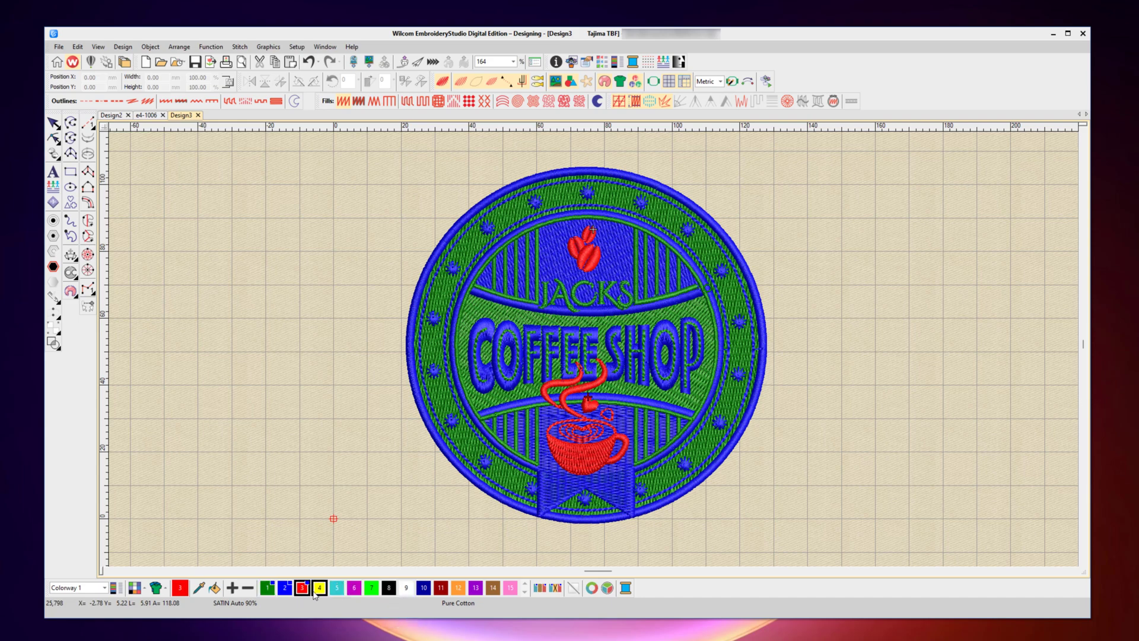
pyautogui.click(319, 589)
pyautogui.press('b')
pyautogui.moveTo(522, 350); pyautogui.dragTo(617, 432)
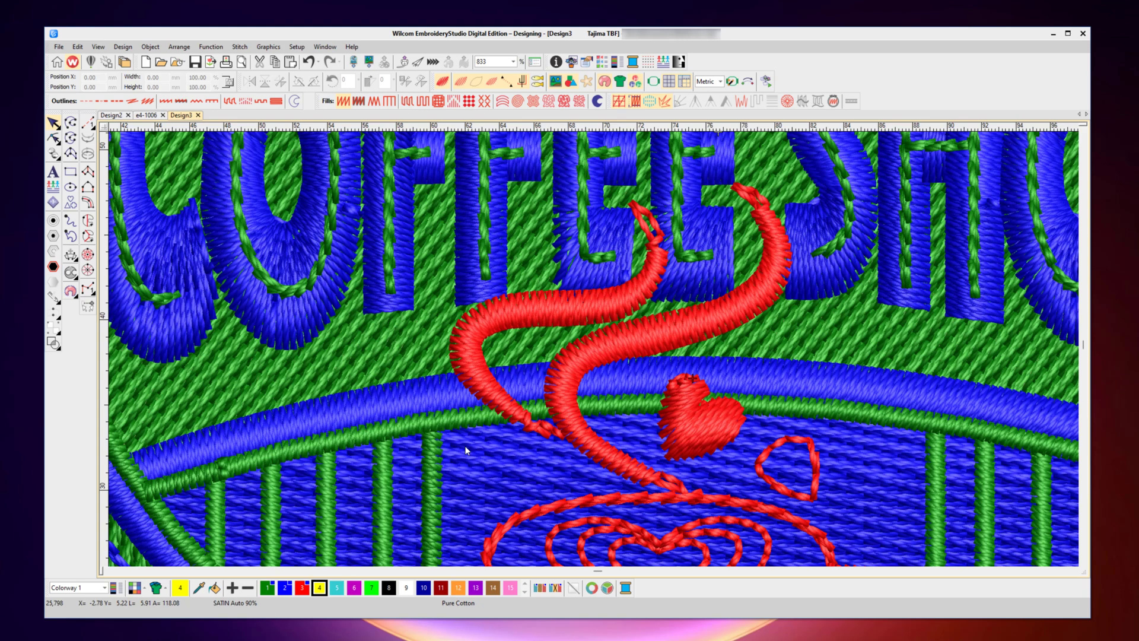
pyautogui.press('0')
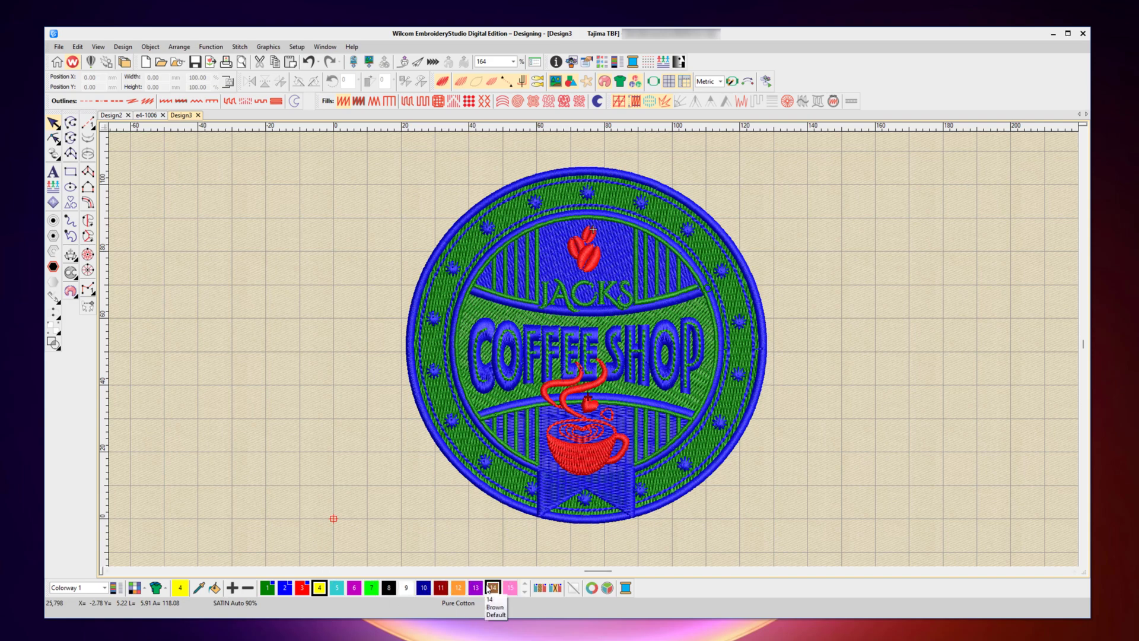
pyautogui.click(232, 588)
pyautogui.click(232, 588)
pyautogui.click(231, 587)
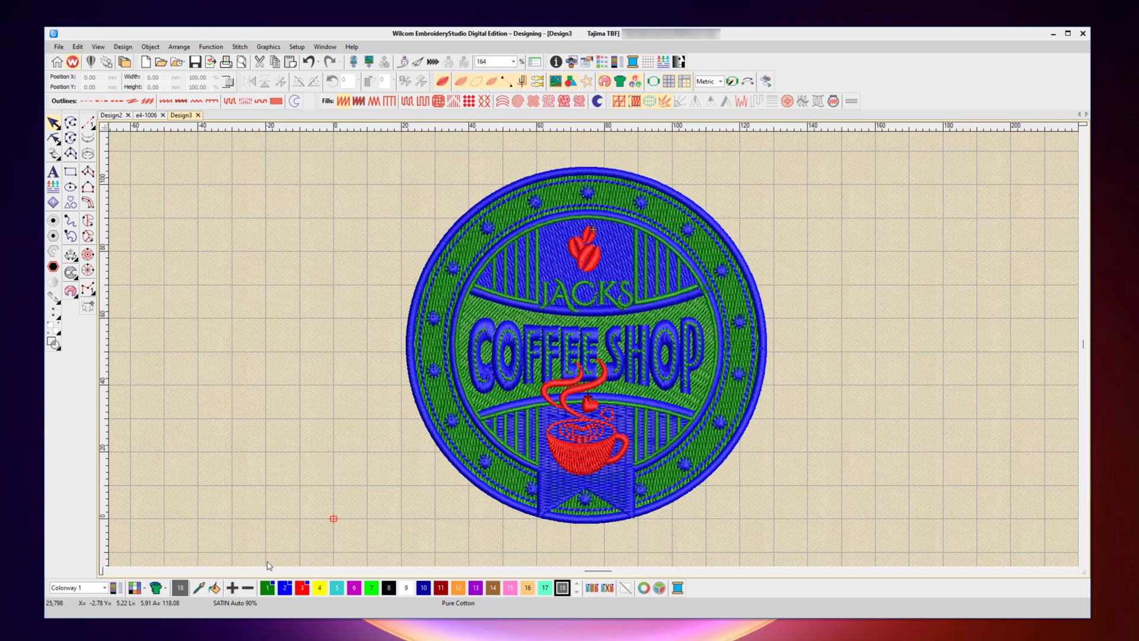
pyautogui.click(232, 587)
pyautogui.click(232, 588)
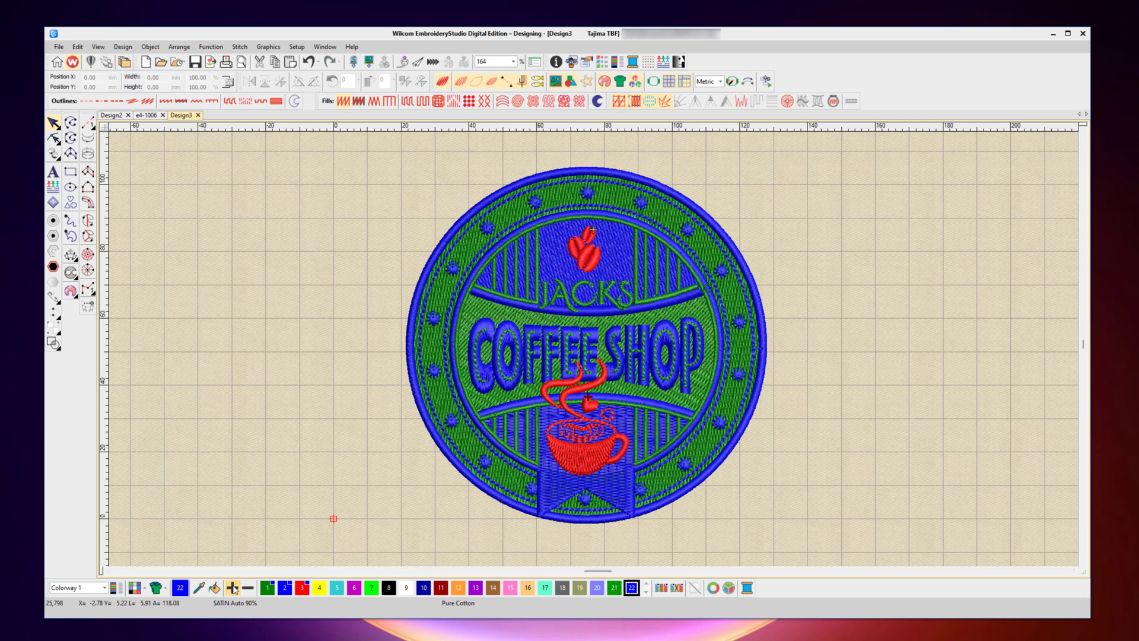
pyautogui.click(248, 589)
pyautogui.click(247, 589)
pyautogui.click(248, 589)
pyautogui.click(248, 589)
pyautogui.click(248, 589)
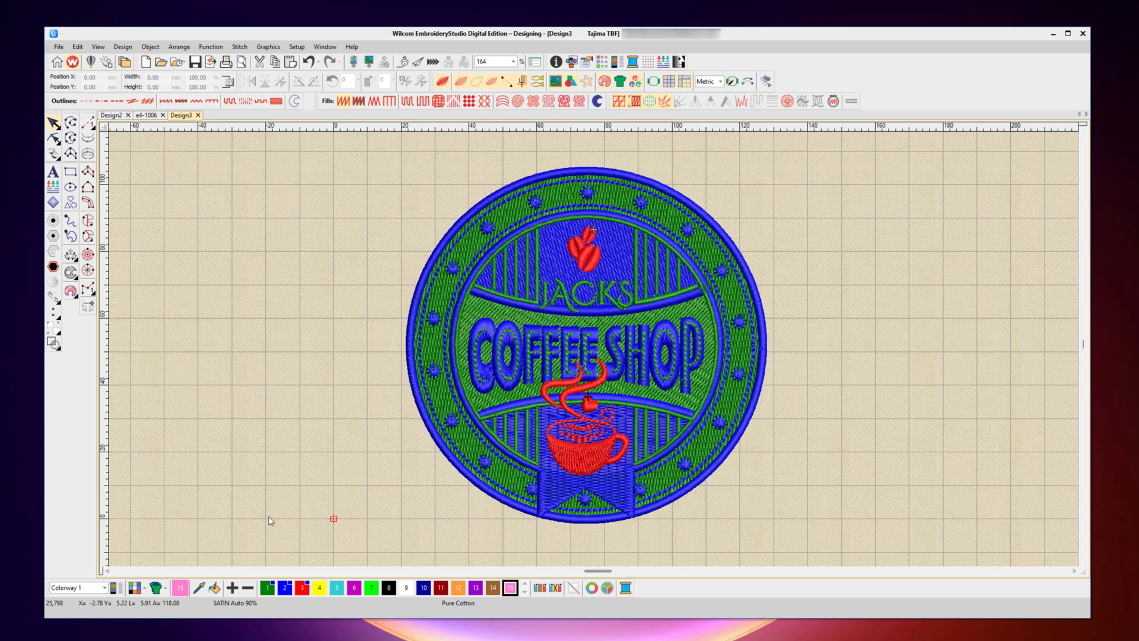
pyautogui.click(538, 589)
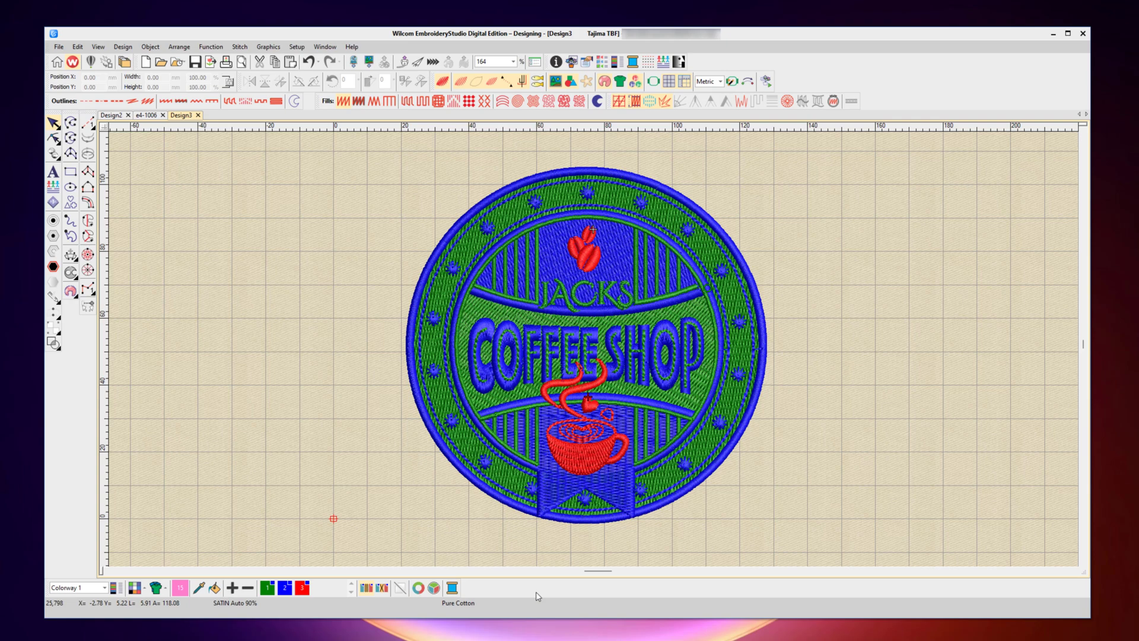
pyautogui.click(366, 588)
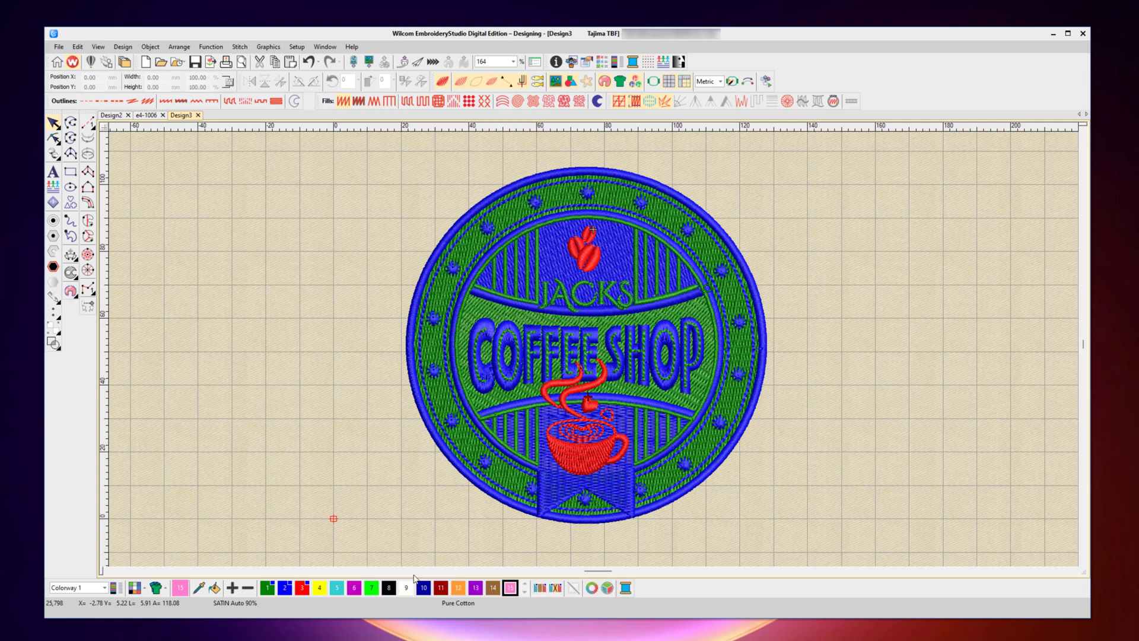
pyautogui.click(558, 588)
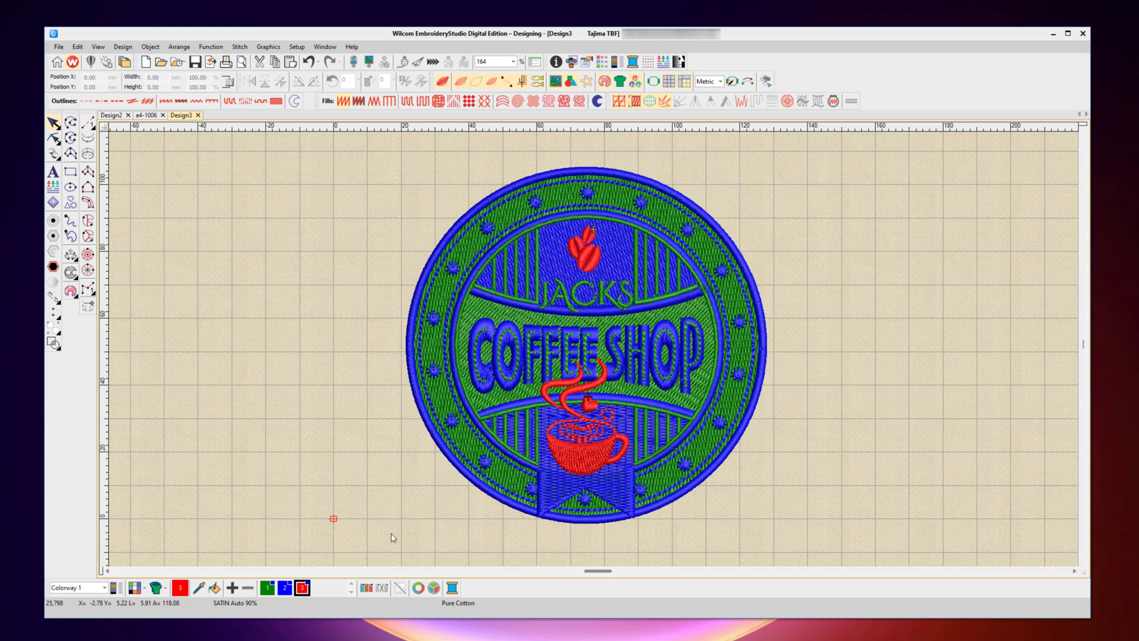
pyautogui.click(233, 588)
pyautogui.click(233, 587)
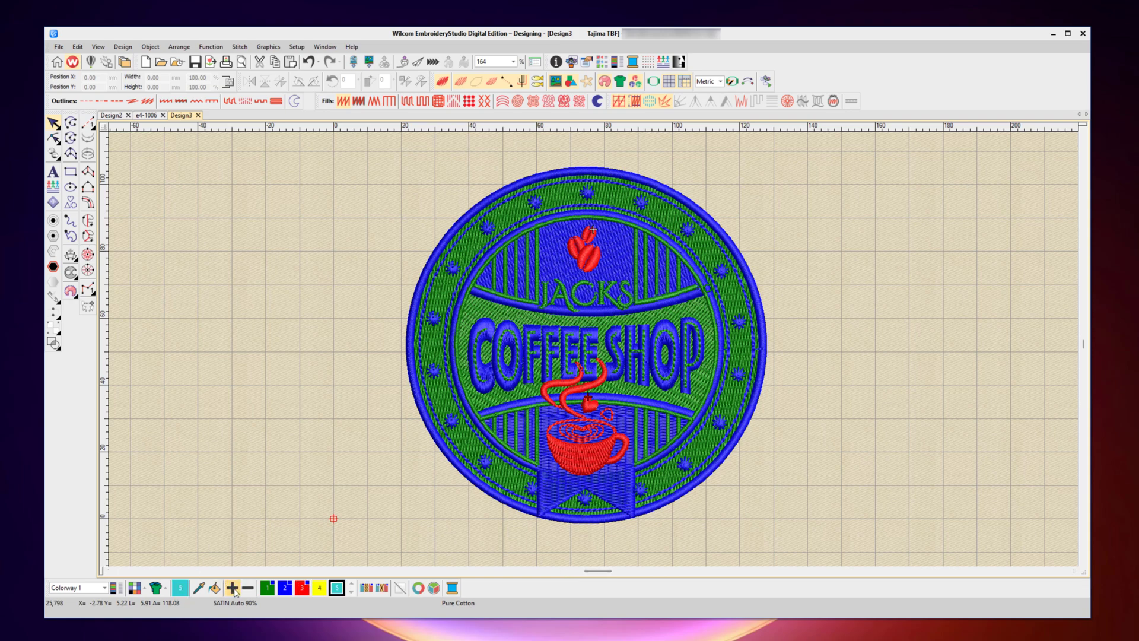
pyautogui.click(233, 588)
pyautogui.click(232, 588)
pyautogui.click(233, 587)
pyautogui.click(233, 588)
pyautogui.click(233, 588)
pyautogui.click(233, 588)
pyautogui.click(233, 588)
pyautogui.click(233, 588)
pyautogui.click(233, 587)
pyautogui.click(233, 588)
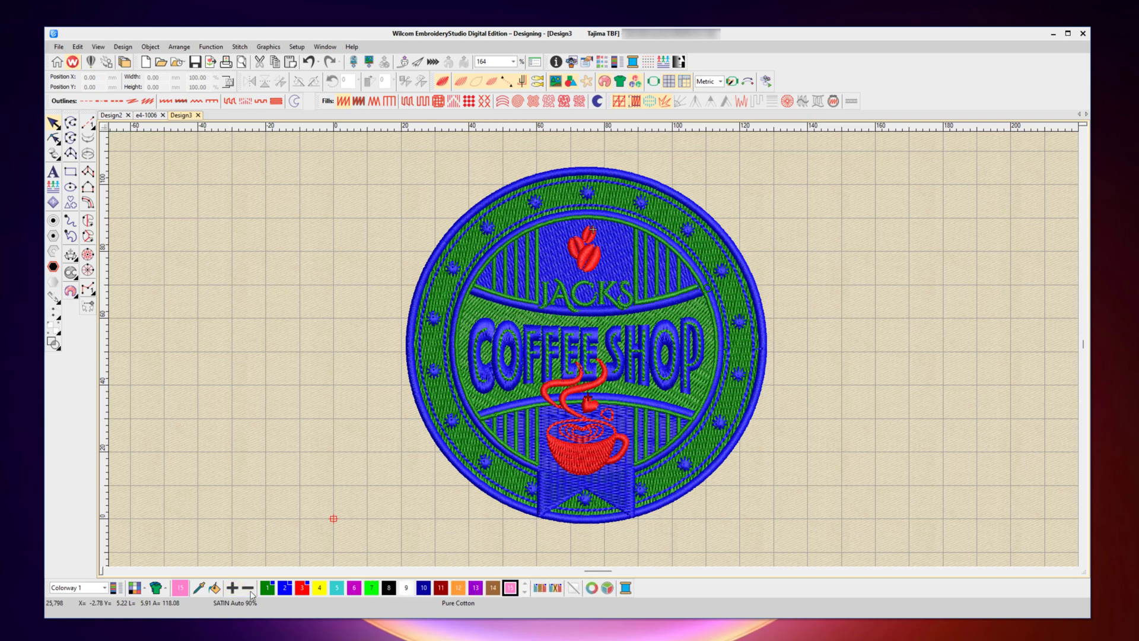
# Show the Threads docker listing chart thread codes such as 10, 53 and 52.
pyautogui.click(626, 589)
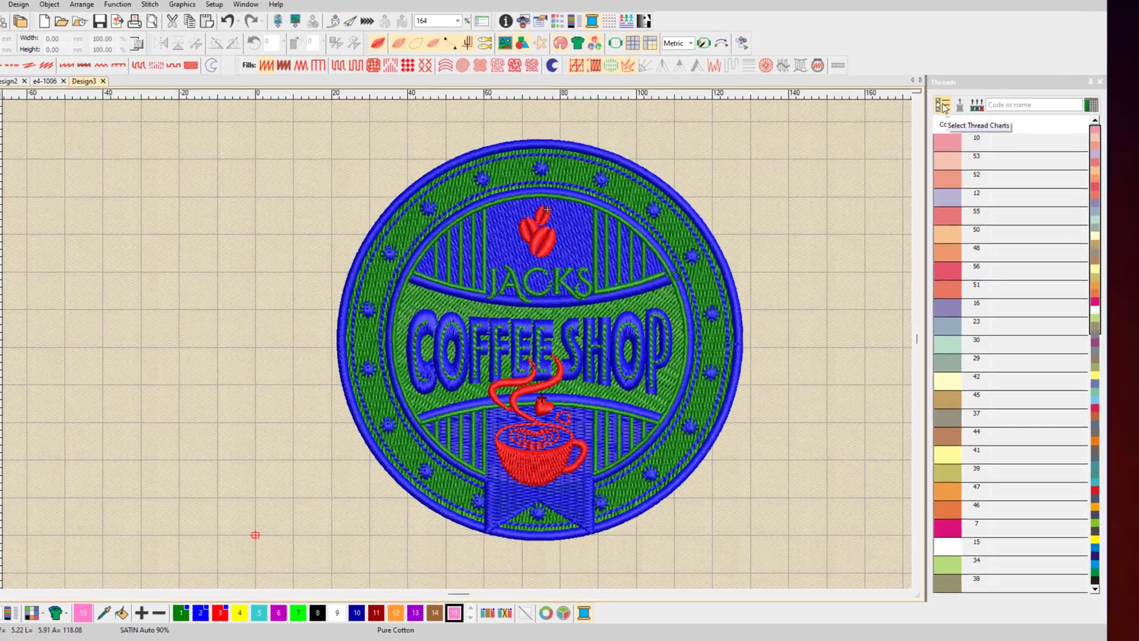
# Remove Wilcom from the selected thread charts.
pyautogui.click(943, 107)
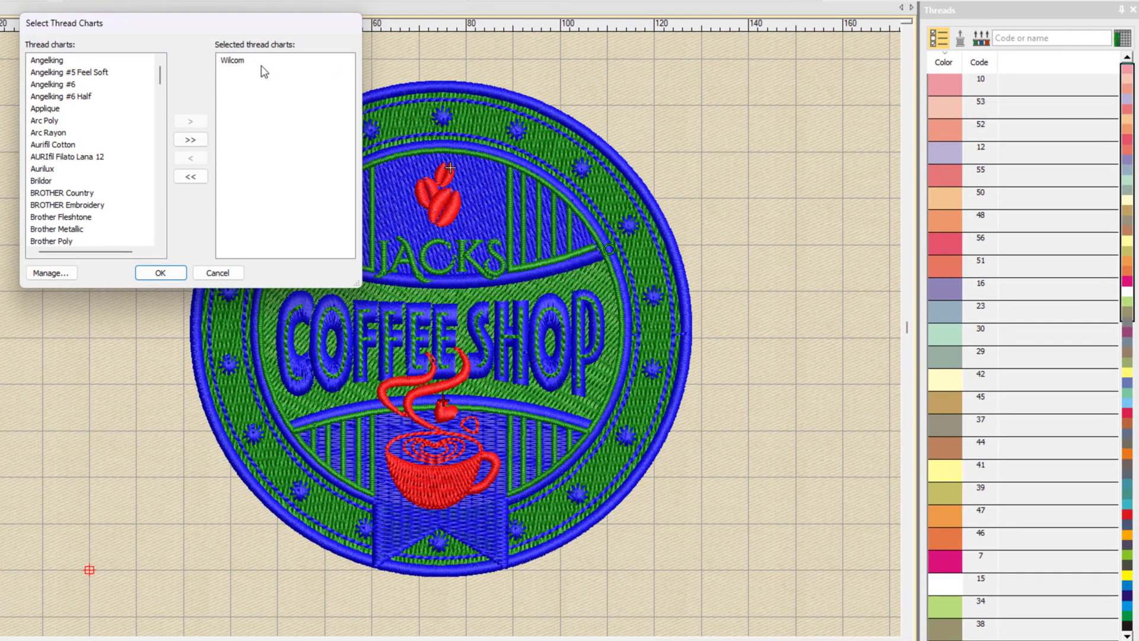
pyautogui.click(254, 62)
pyautogui.click(201, 158)
# Add Madeira Classic 40 and Pearl Yacht 101-3 Rayon to the selected thread charts.
pyautogui.moveTo(160, 76); pyautogui.dragTo(160, 168)
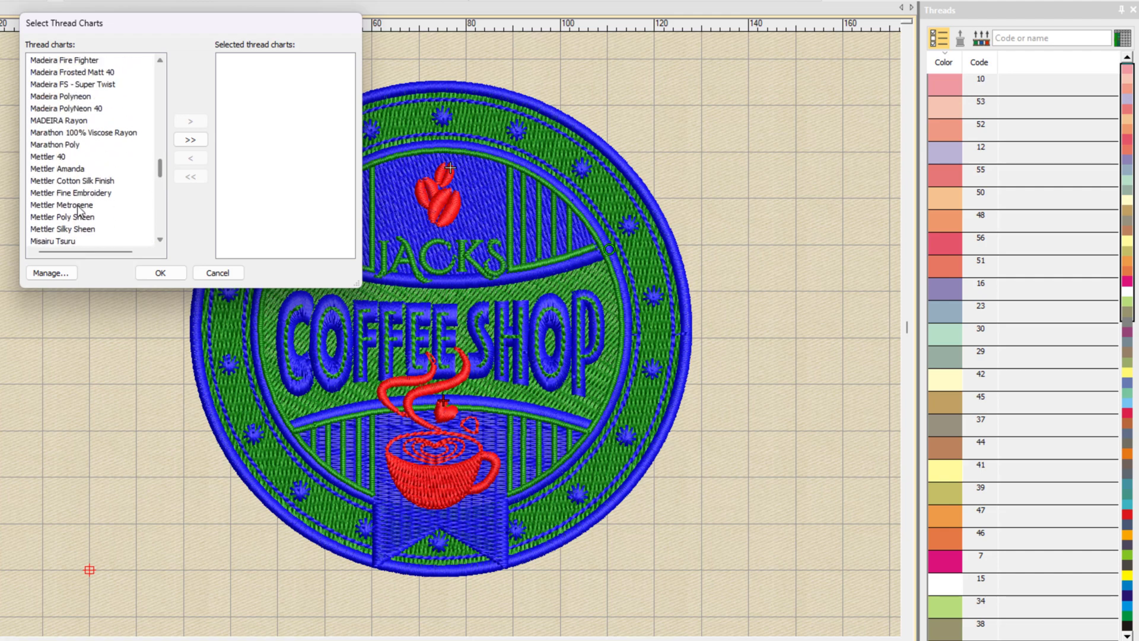
pyautogui.scroll(3, 81, 80)
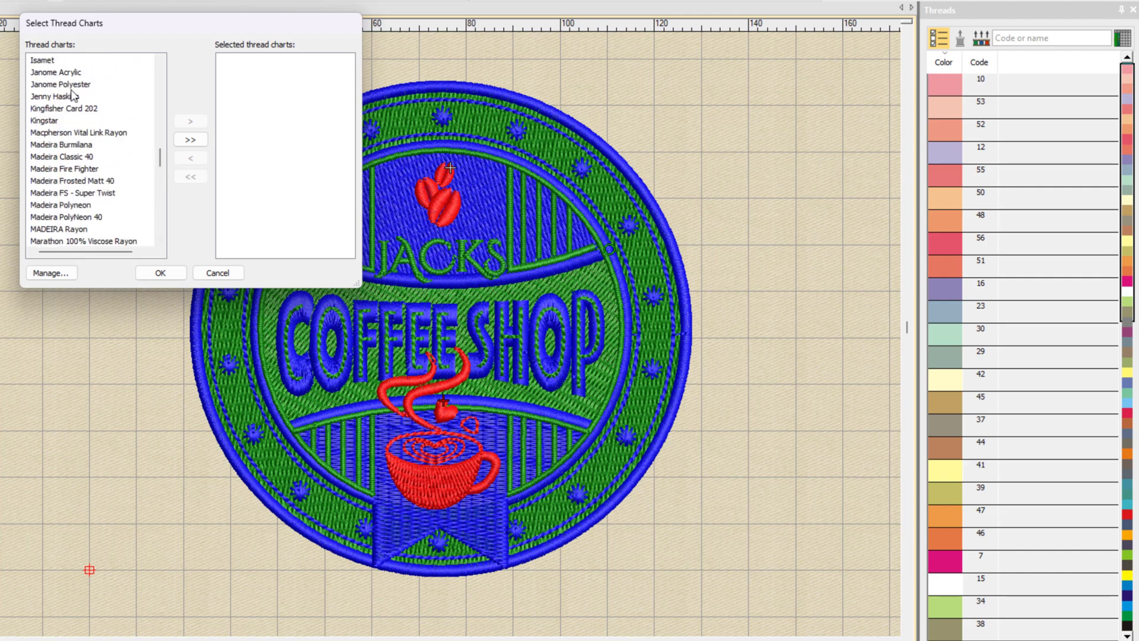
pyautogui.click(77, 155)
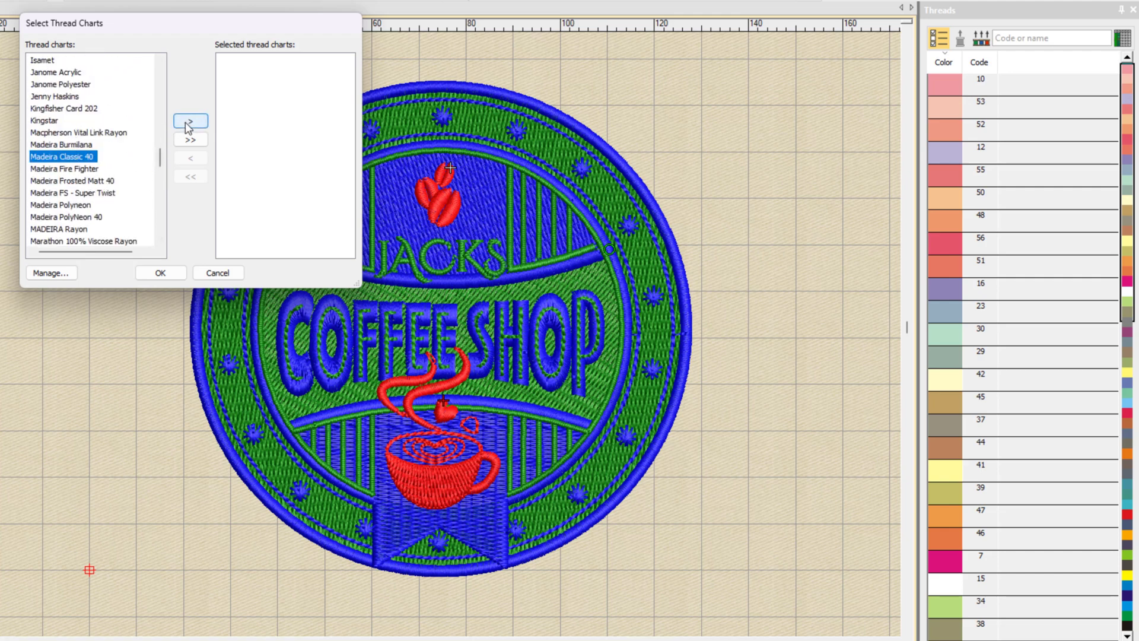
pyautogui.click(188, 123)
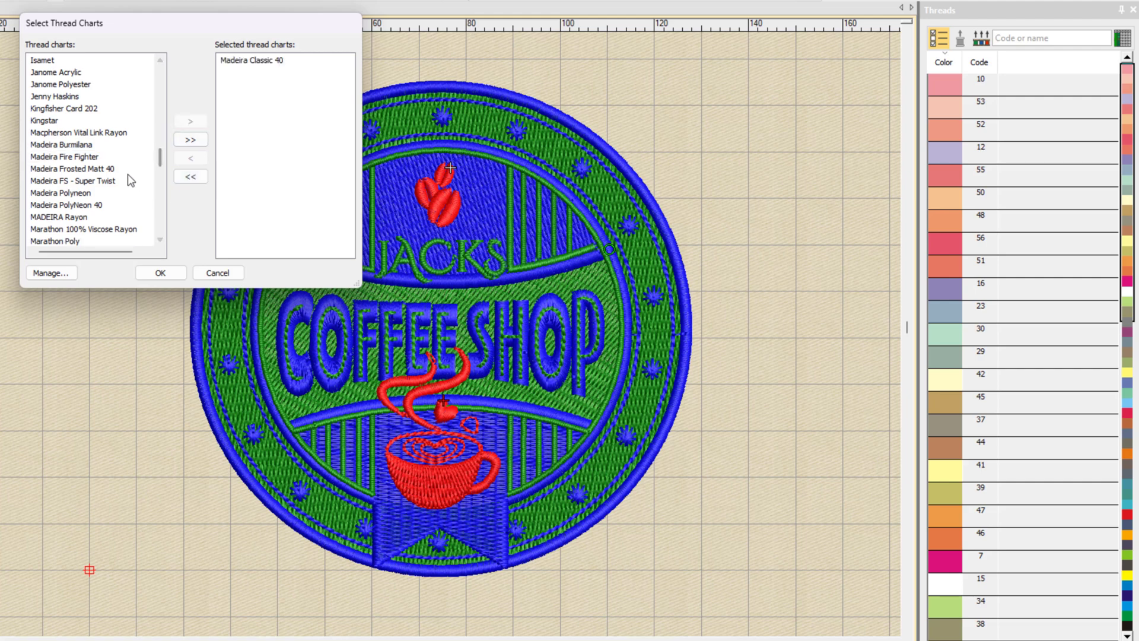
pyautogui.moveTo(162, 162); pyautogui.dragTo(158, 172)
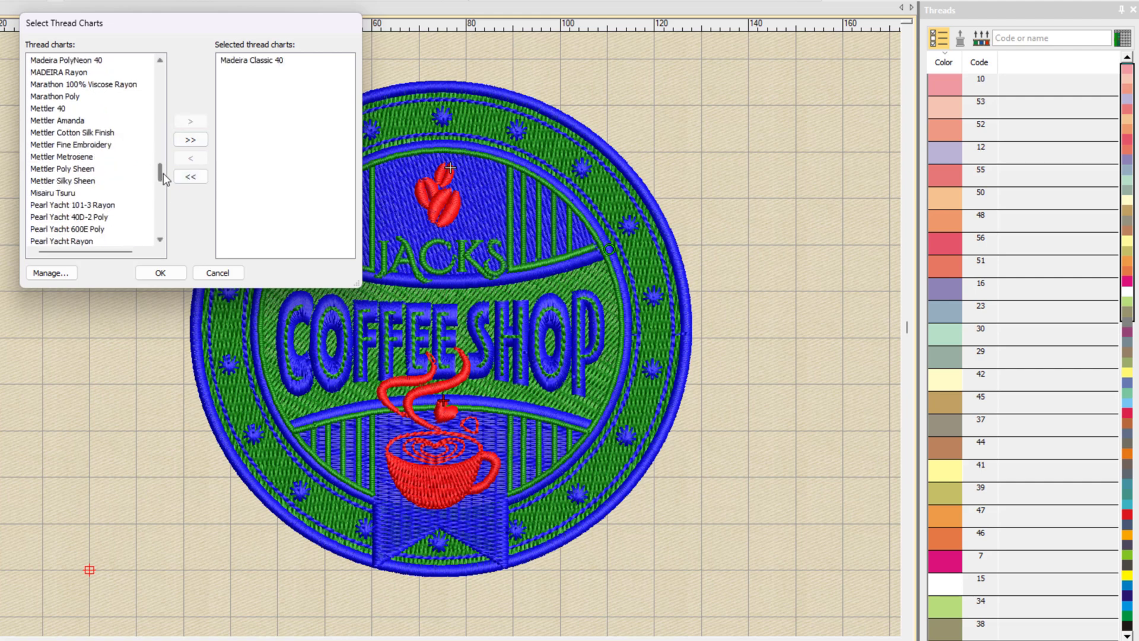
pyautogui.click(105, 205)
pyautogui.click(190, 121)
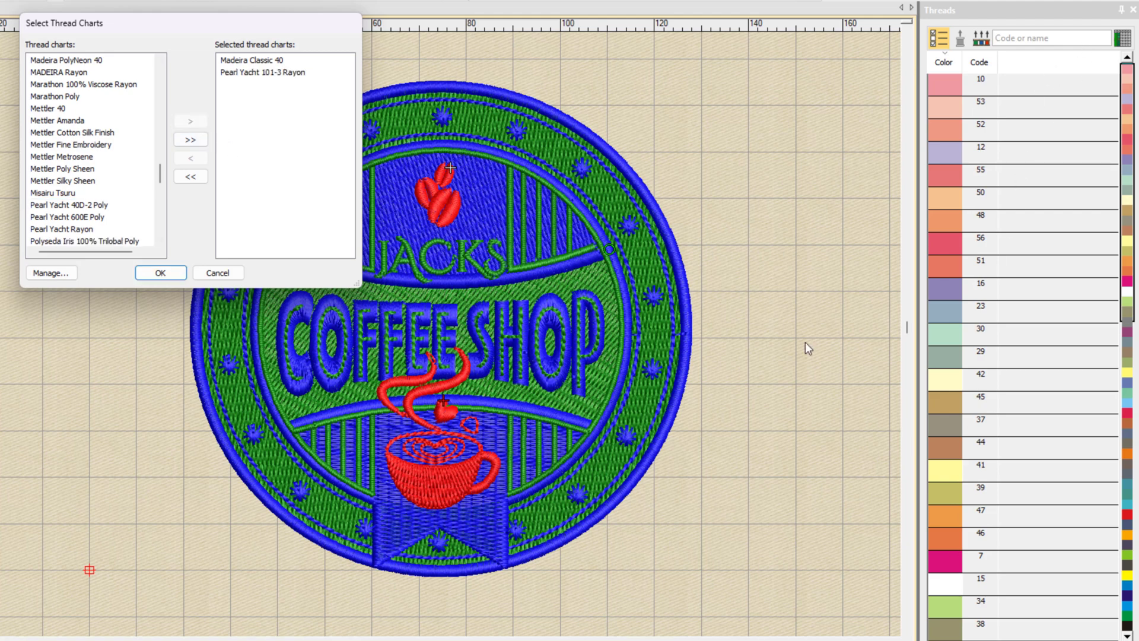
pyautogui.click(284, 72)
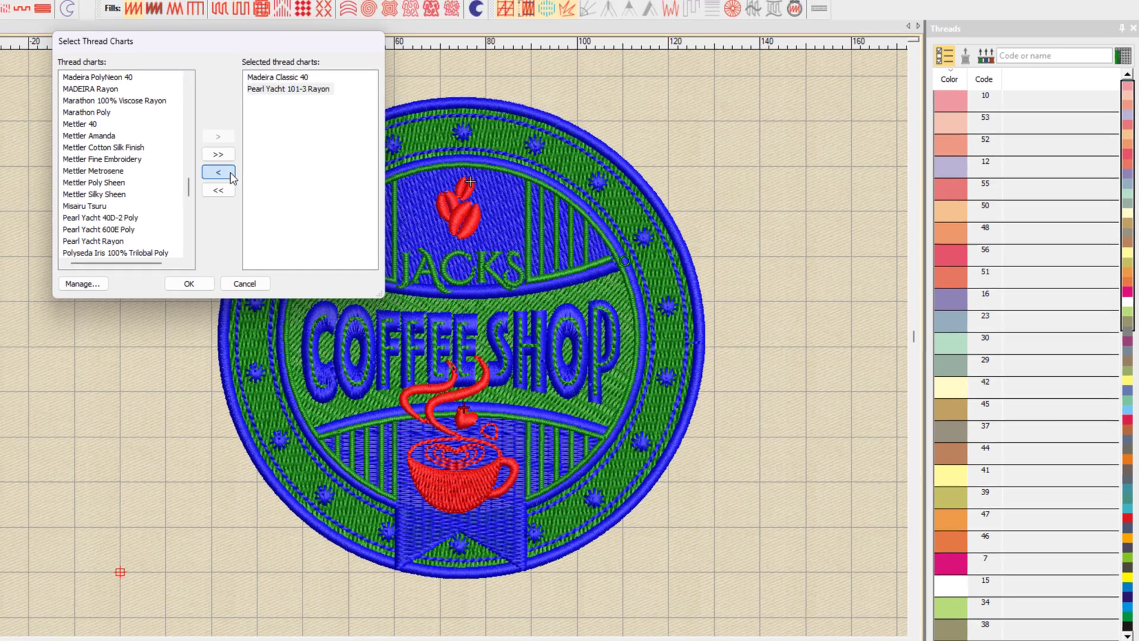
# Remove Pearl Yacht 101-3 Rayon, leaving Madeira Classic 40 as the only chart, and apply it.
pyautogui.click(230, 174)
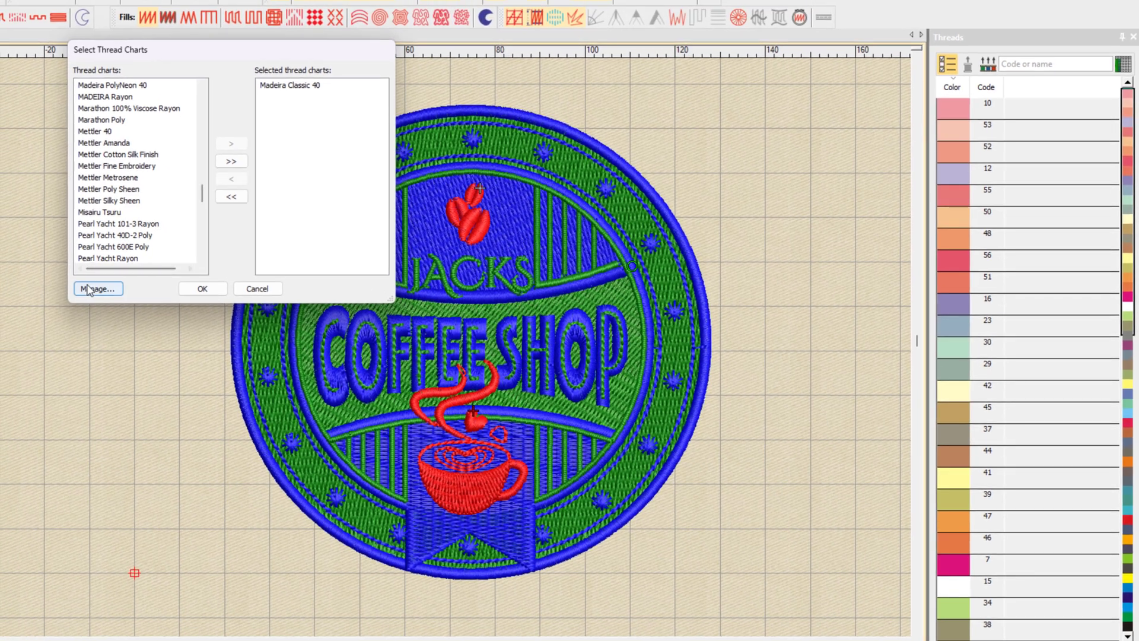
pyautogui.click(83, 284)
pyautogui.click(321, 97)
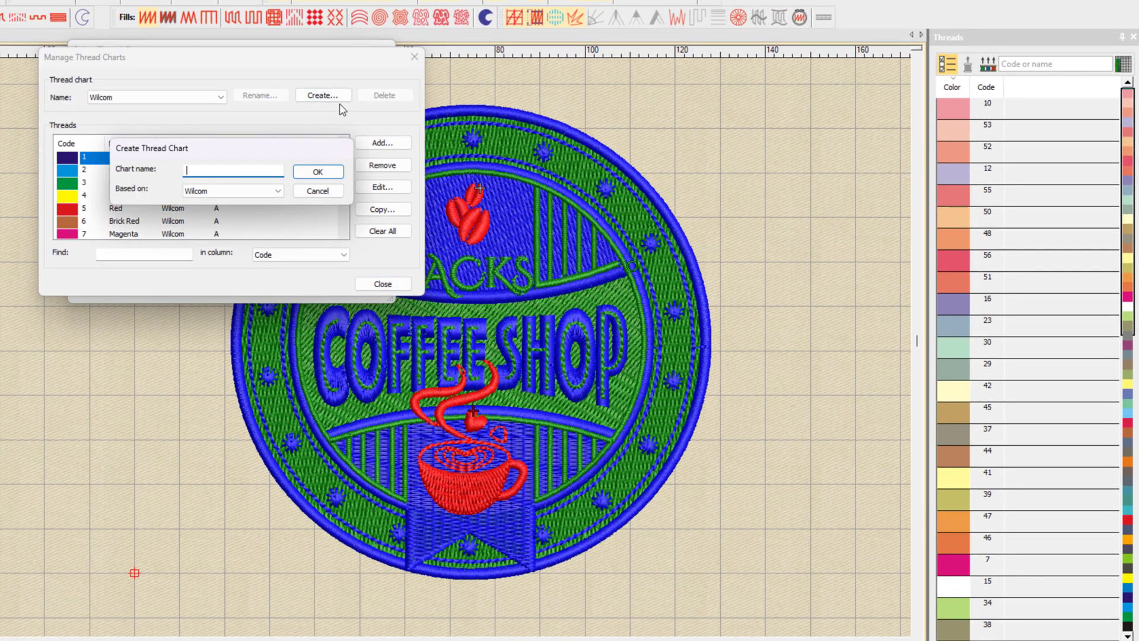
pyautogui.click(331, 191)
pyautogui.click(383, 284)
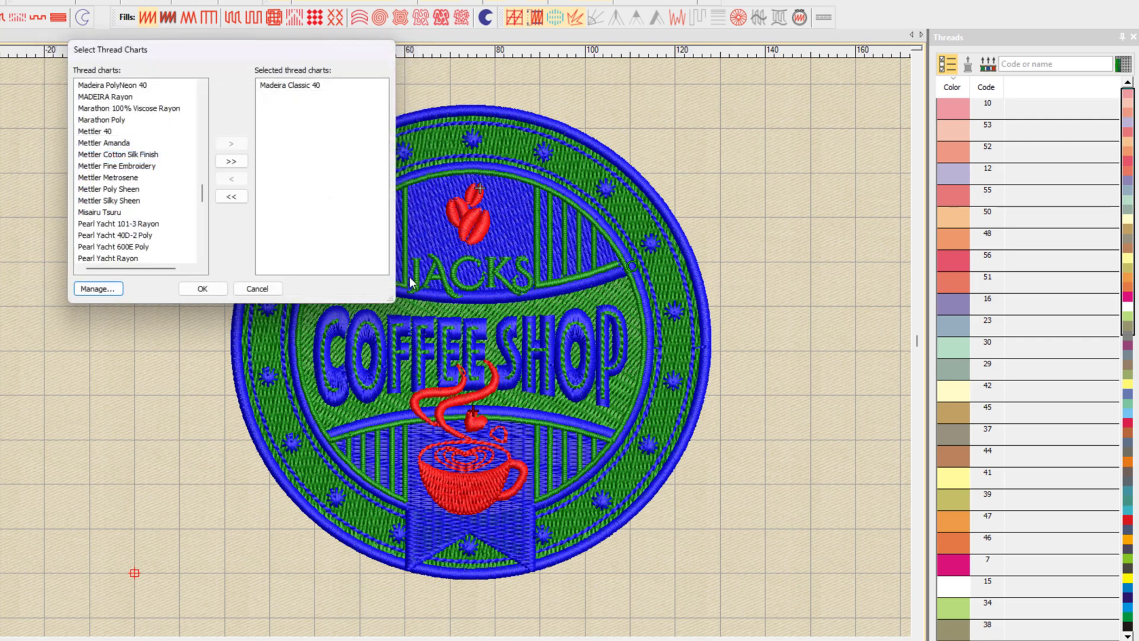
# Confirm the Madeira chart, browse its thread list, and make green palette colour 1 current.
pyautogui.click(218, 291)
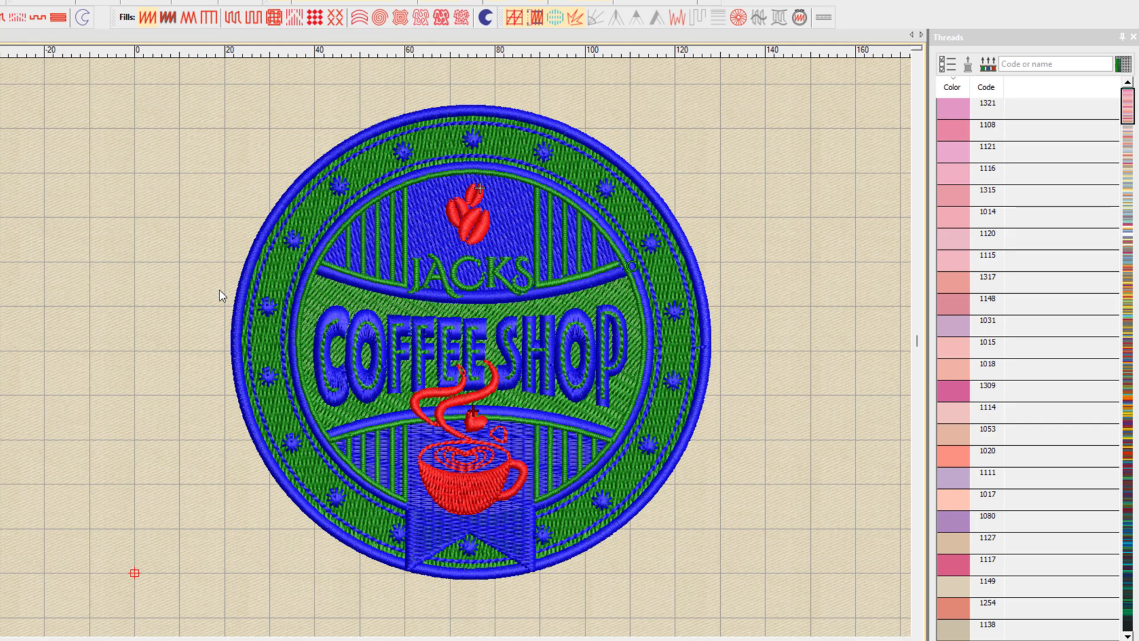
pyautogui.moveTo(1128, 107)
pyautogui.mouseDown()
pyautogui.moveTo(1132, 596)
pyautogui.moveTo(1131, 105)
pyautogui.mouseUp()
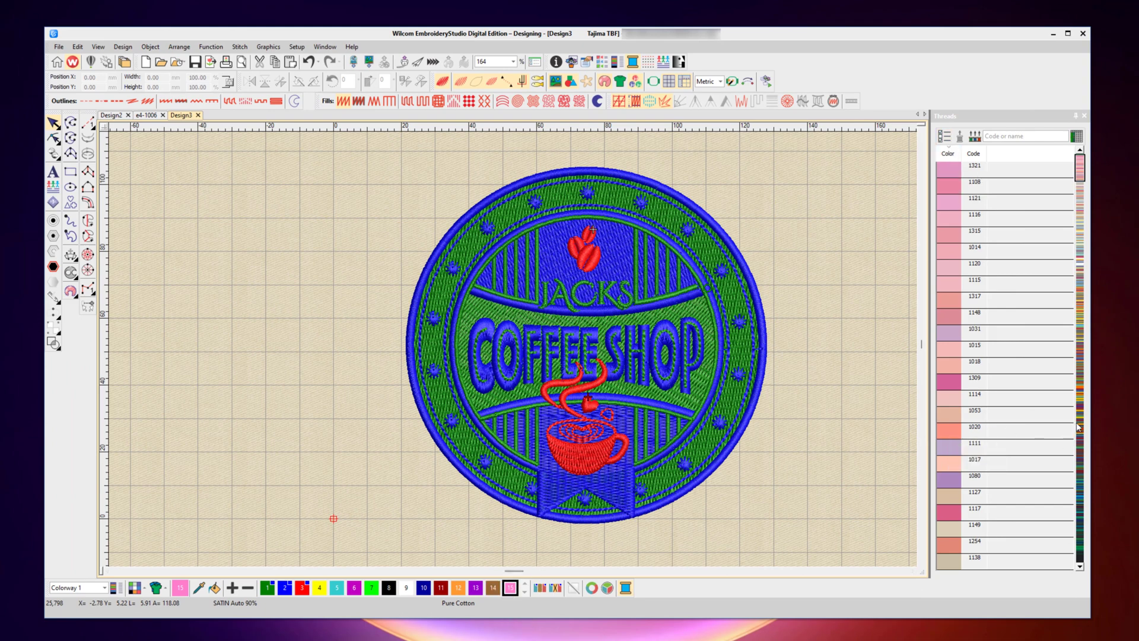
pyautogui.moveTo(943, 168)
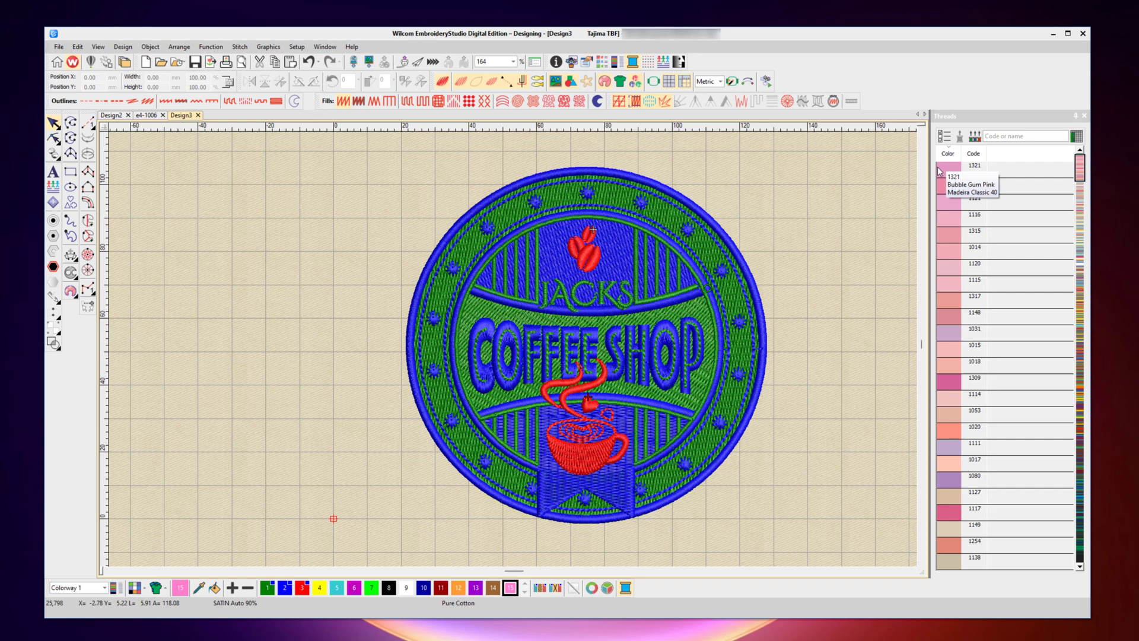
pyautogui.moveTo(1080, 173)
pyautogui.mouseDown()
pyautogui.moveTo(1083, 576)
pyautogui.moveTo(1088, 154)
pyautogui.mouseUp()
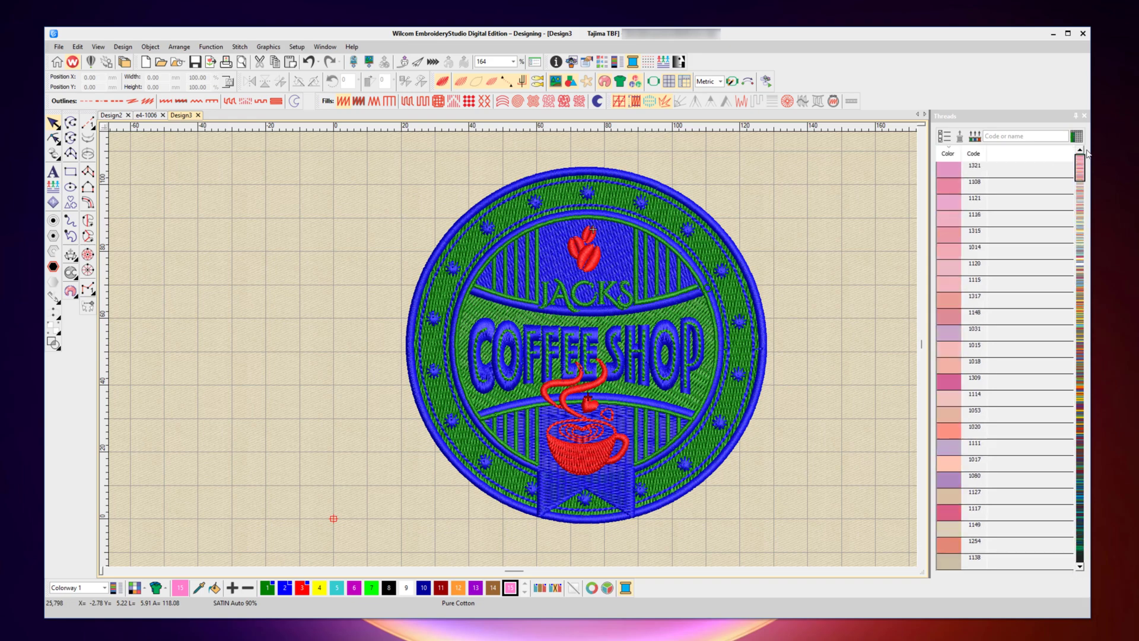
pyautogui.click(267, 592)
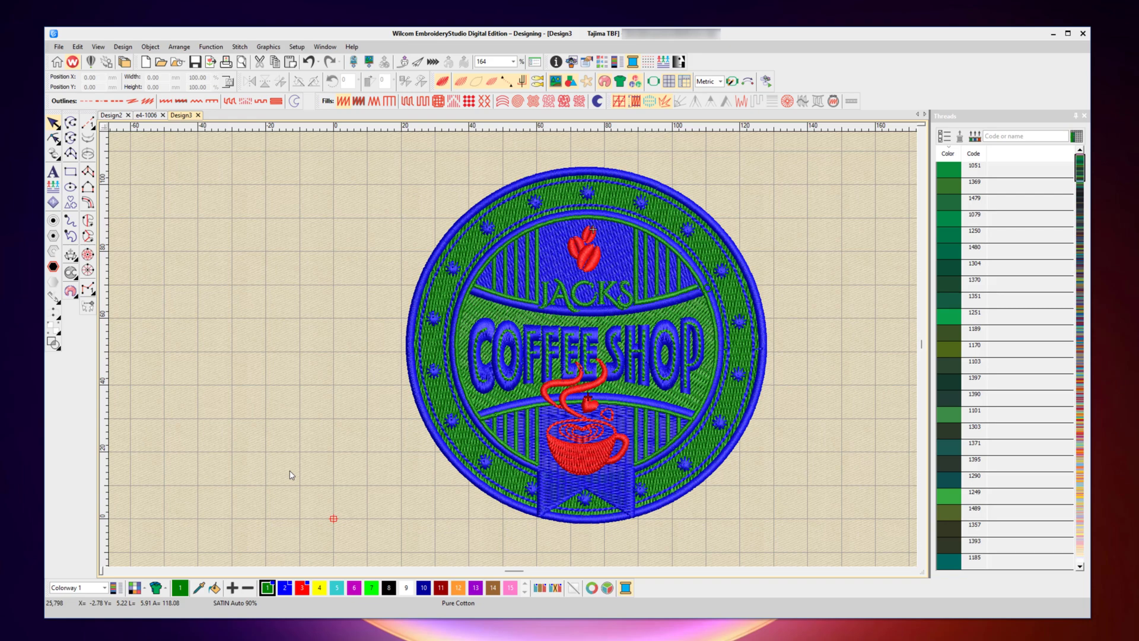
# Replace the green colour with Madeira 1022 Corn Silk.
pyautogui.click(998, 136)
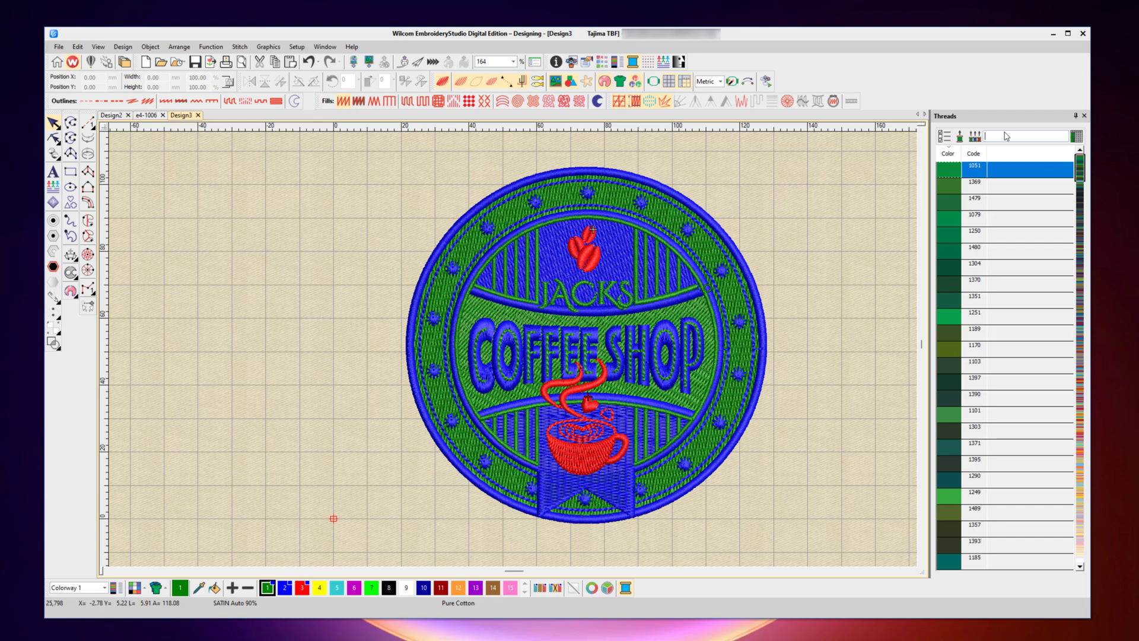
pyautogui.write('1022')
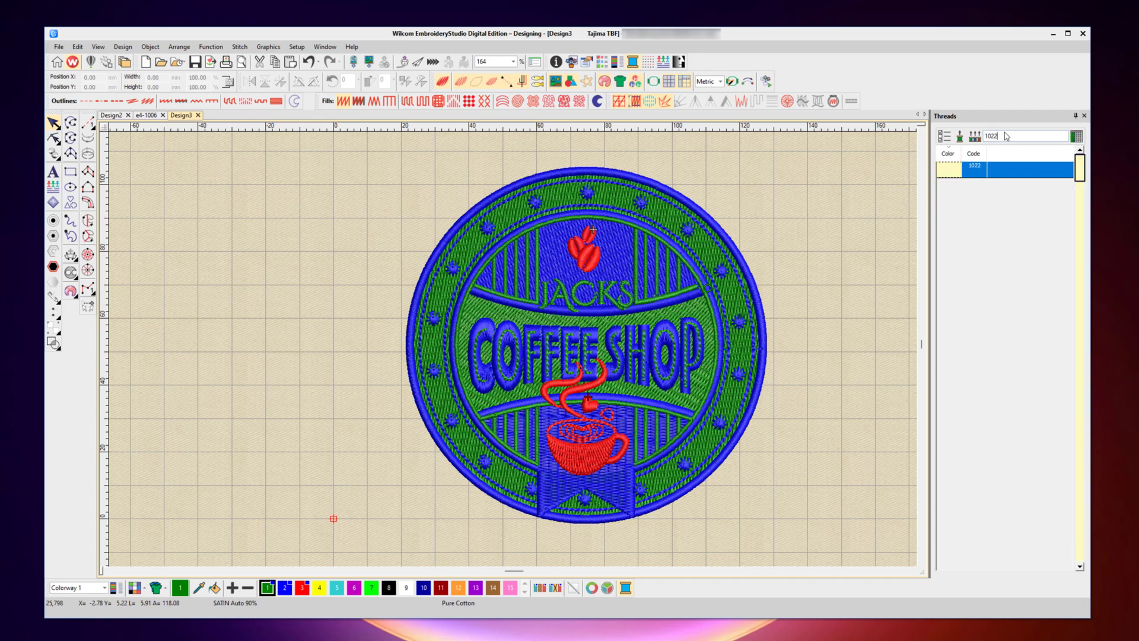
pyautogui.click(947, 173)
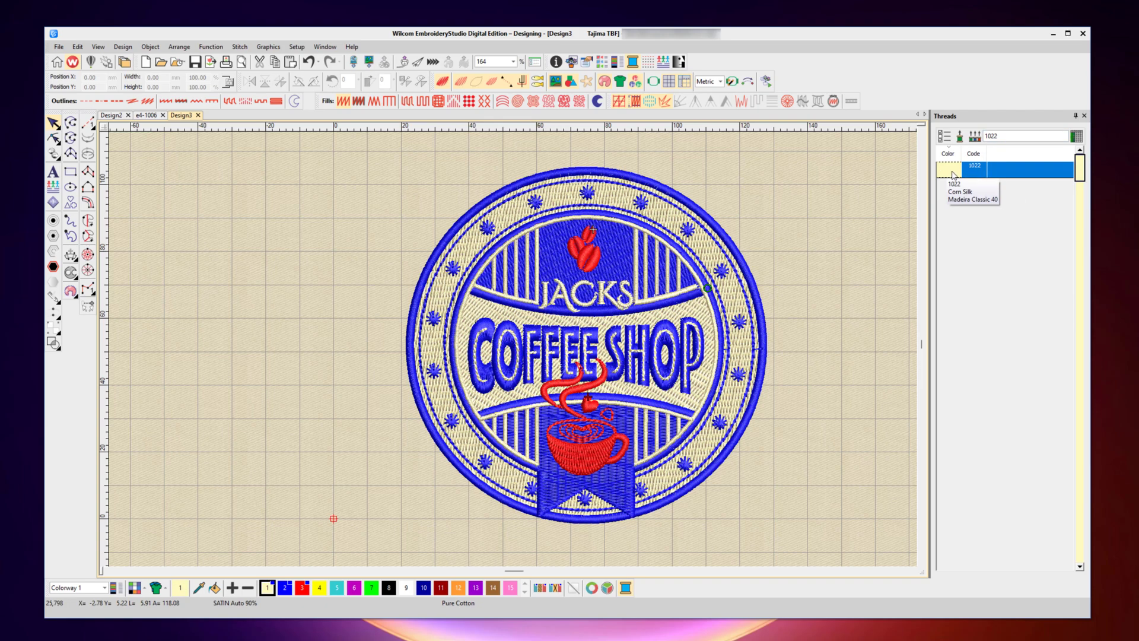
# Replace the blue colour with Madeira 1192 Honey Mustard.
pyautogui.click(285, 588)
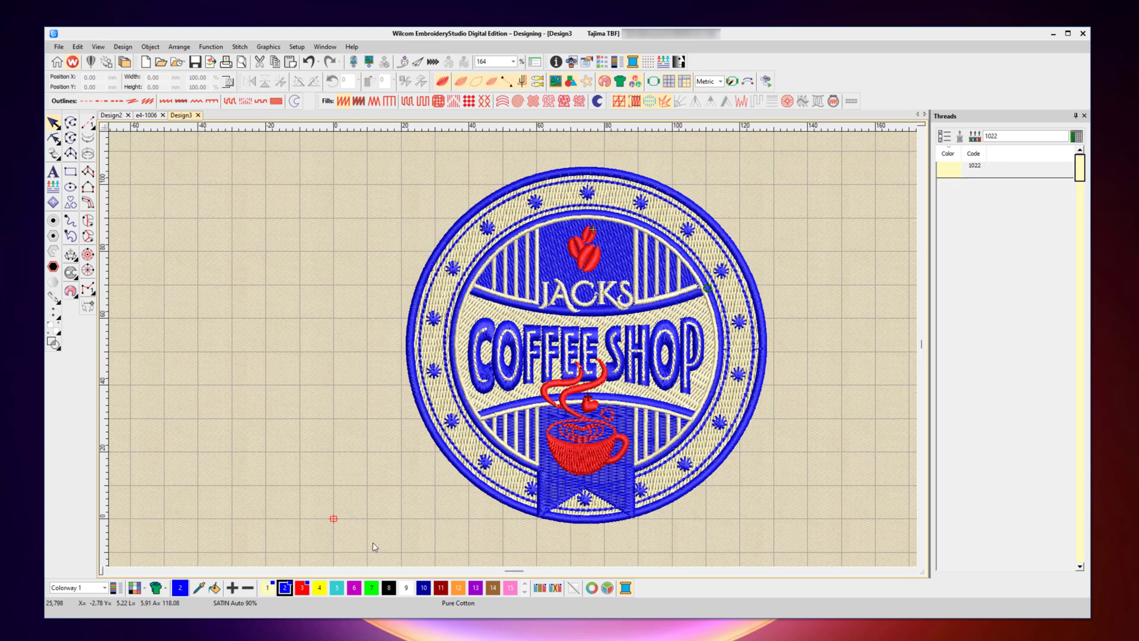
pyautogui.click(1005, 138)
pyautogui.write('119')
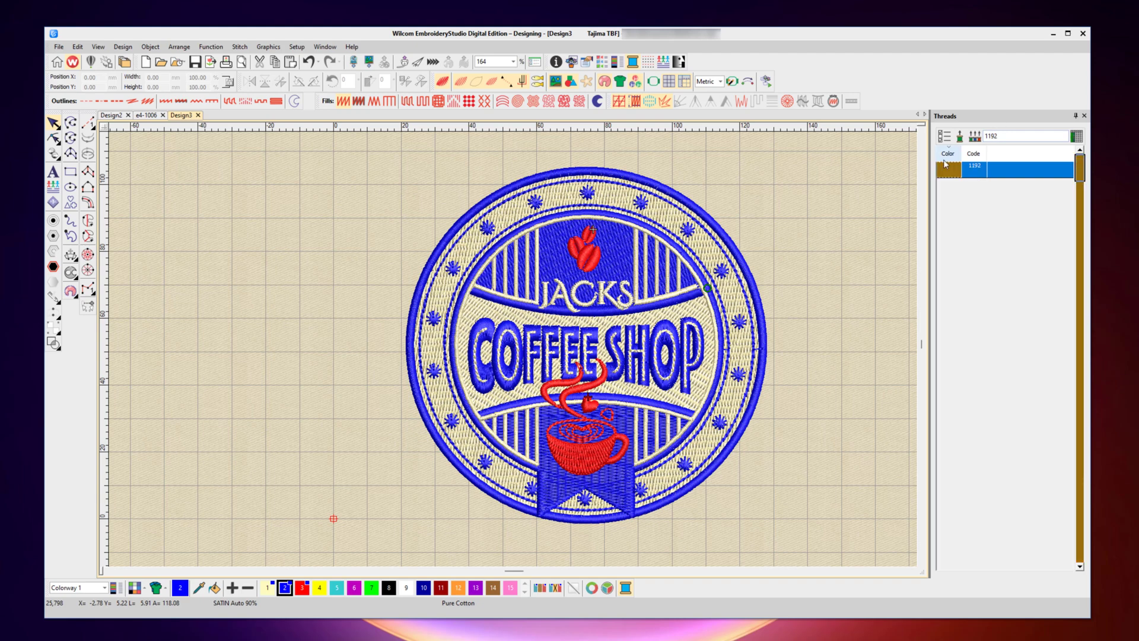
pyautogui.doubleClick(951, 172)
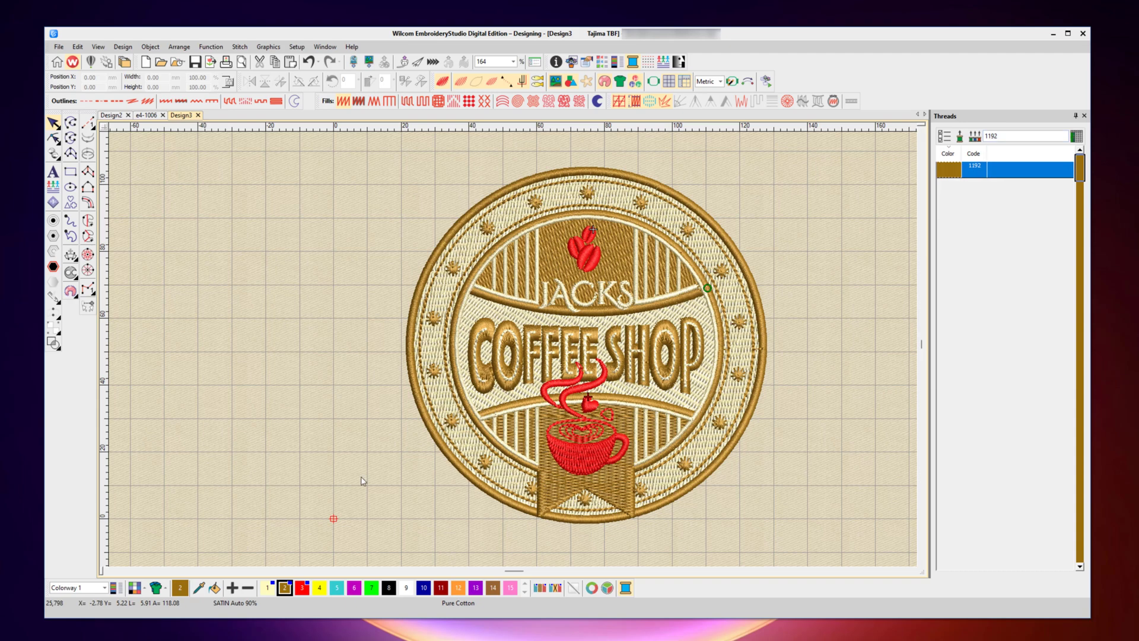
# Replace the red colour with Madeira 1173 and clear the thread search.
pyautogui.click(302, 587)
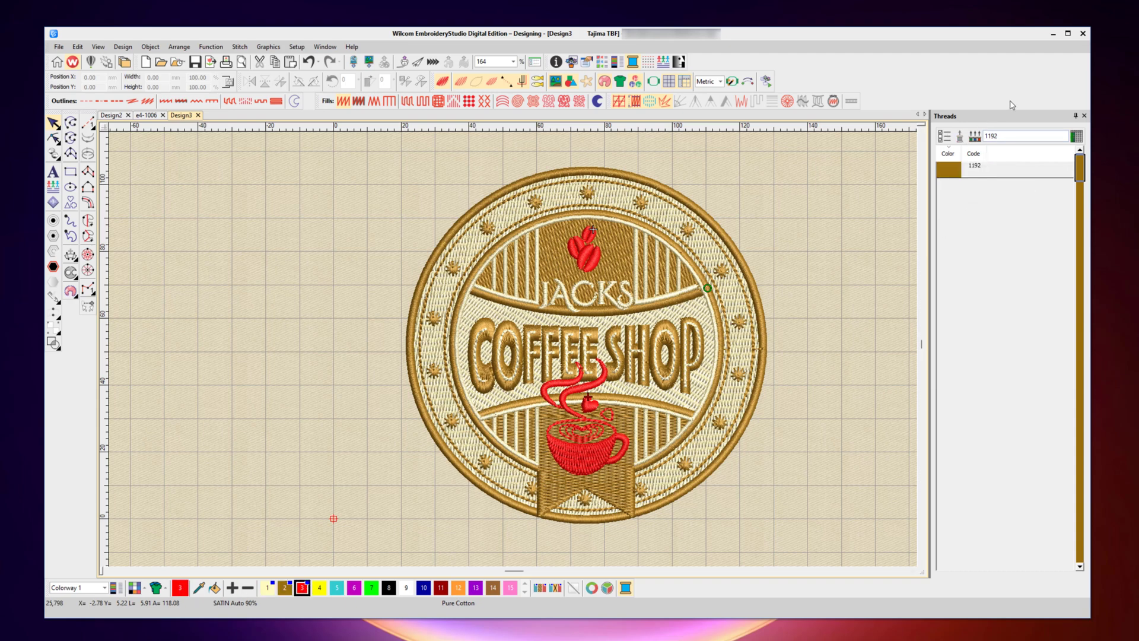
pyautogui.hotkey('ctrl', 'a')
pyautogui.press('BackSpace')
pyautogui.write('3')
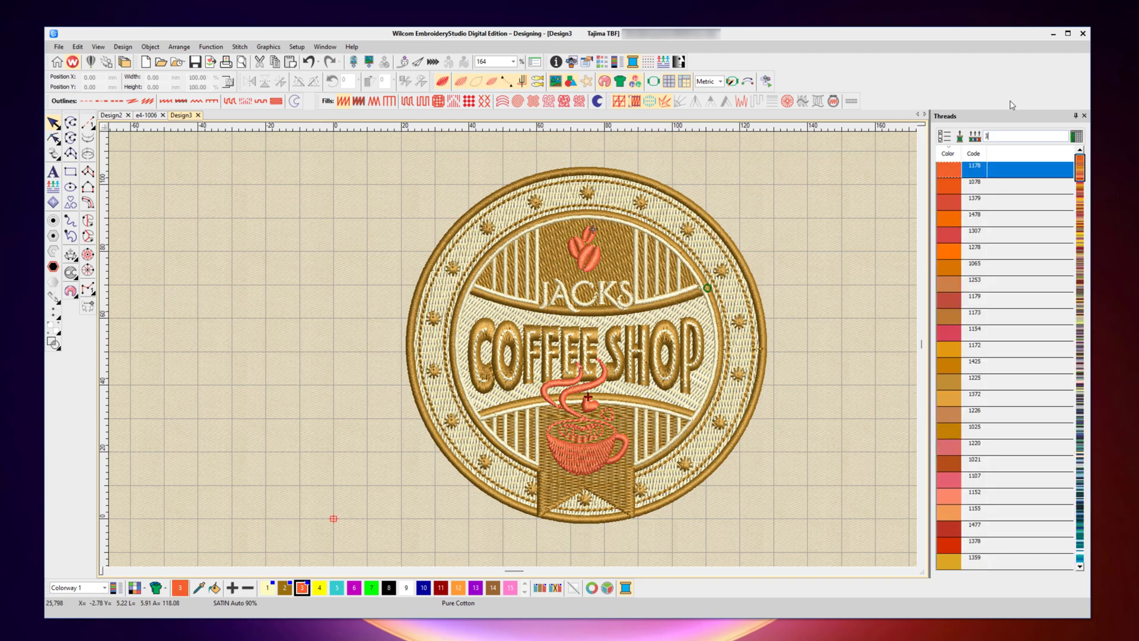
pyautogui.write('173')
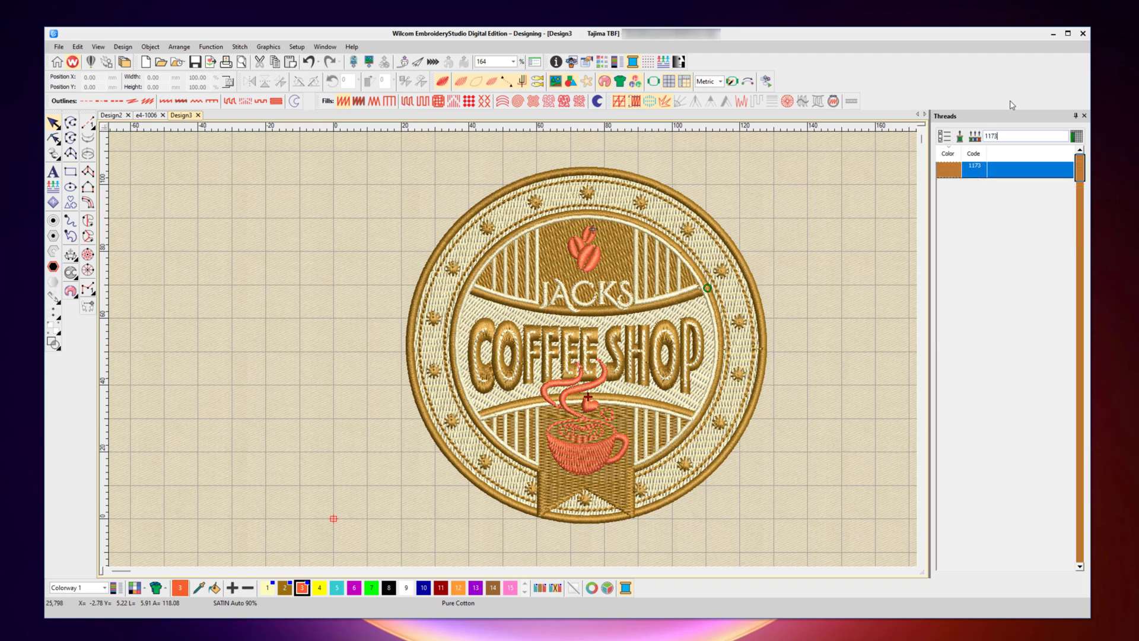
pyautogui.hotkey('ctrl', 'a')
pyautogui.press('BackSpace')
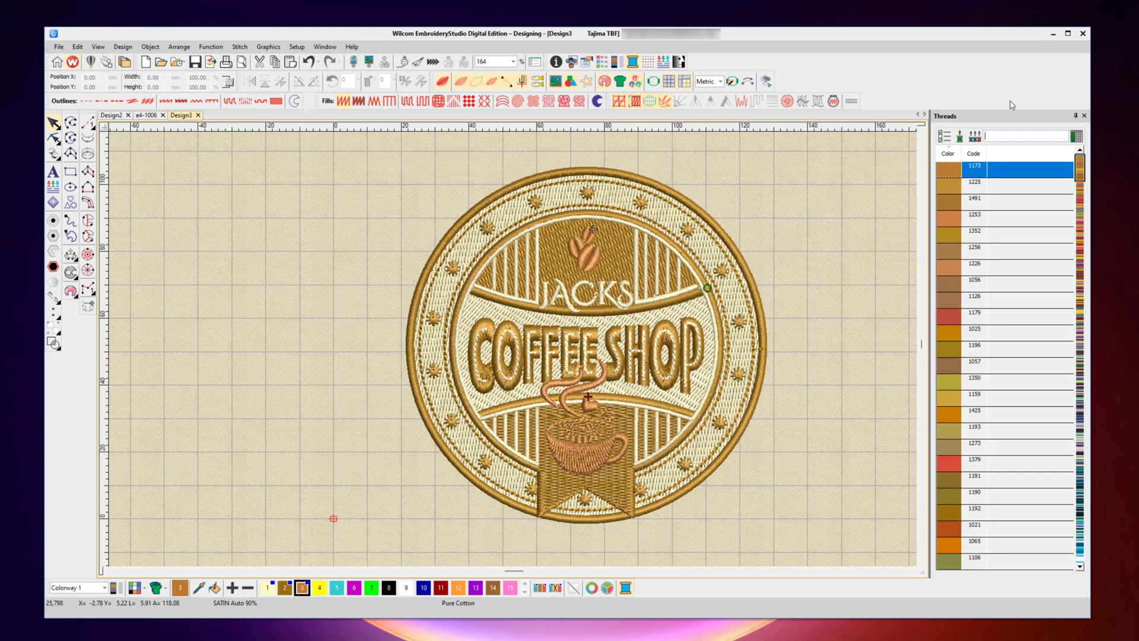
pyautogui.click(241, 63)
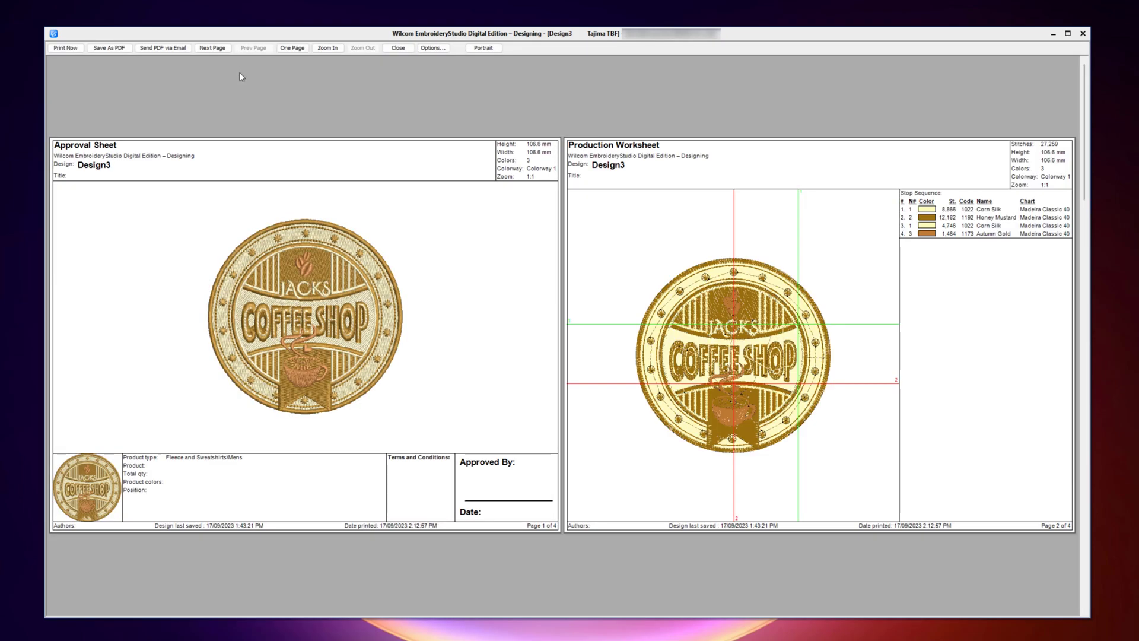
pyautogui.click(769, 176)
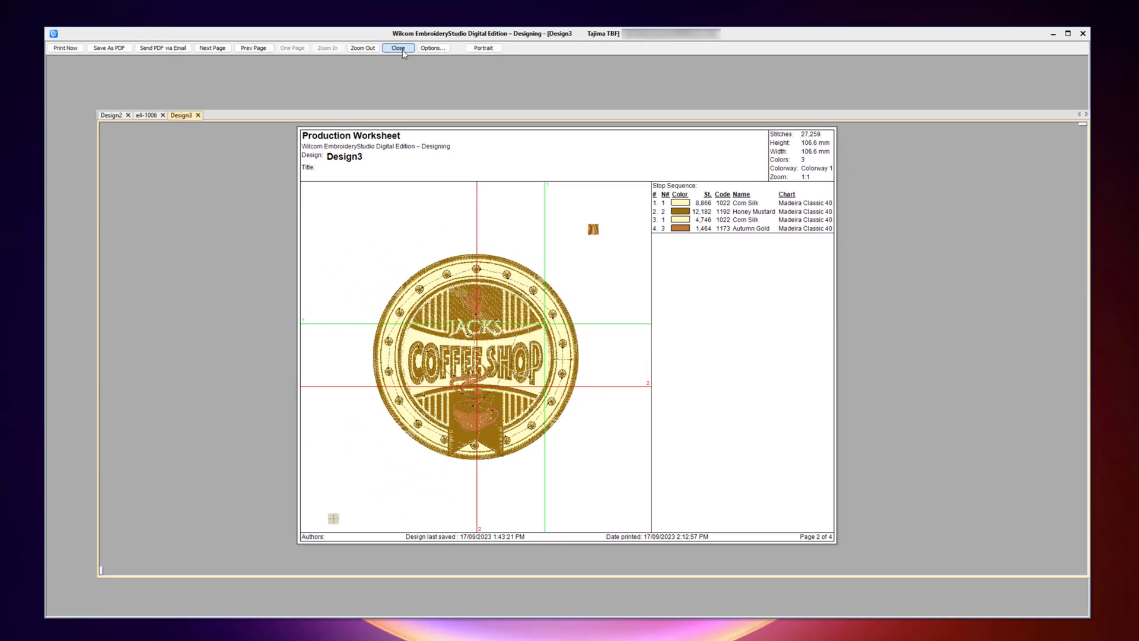
pyautogui.click(398, 48)
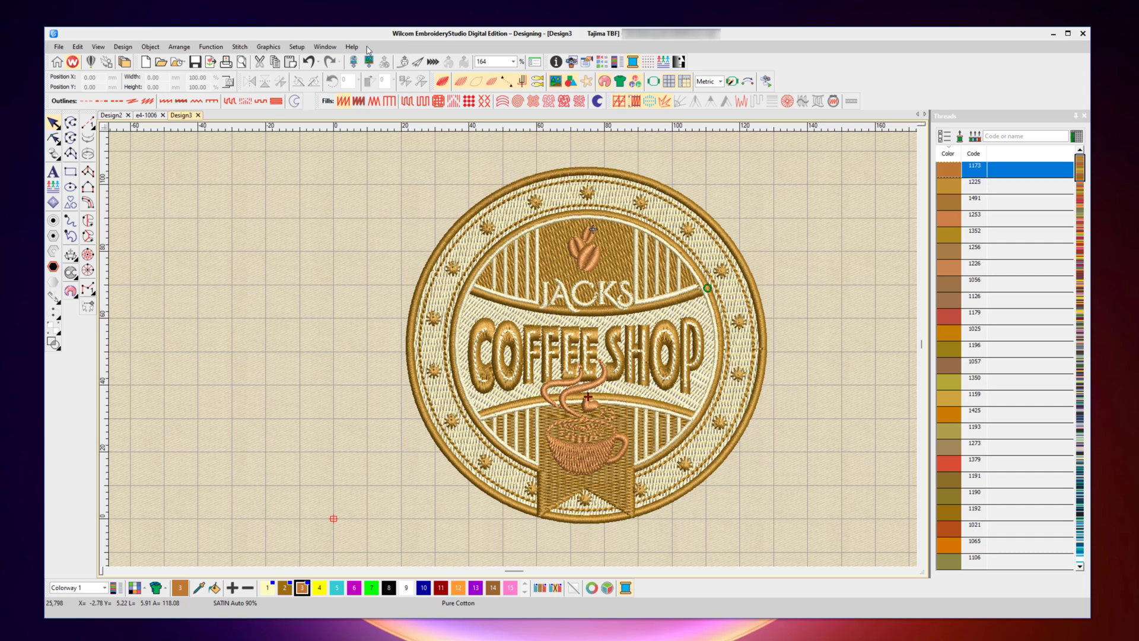
# Rename Colorway 1 to 'Cream' in the Colorway Editor.
pyautogui.click(116, 588)
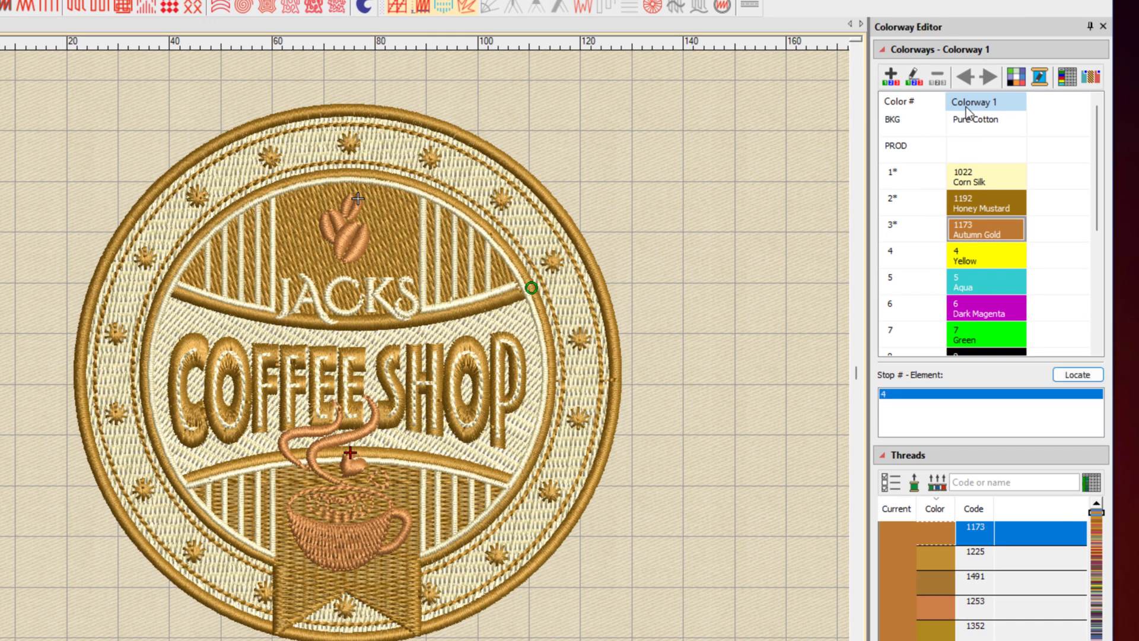
pyautogui.click(914, 77)
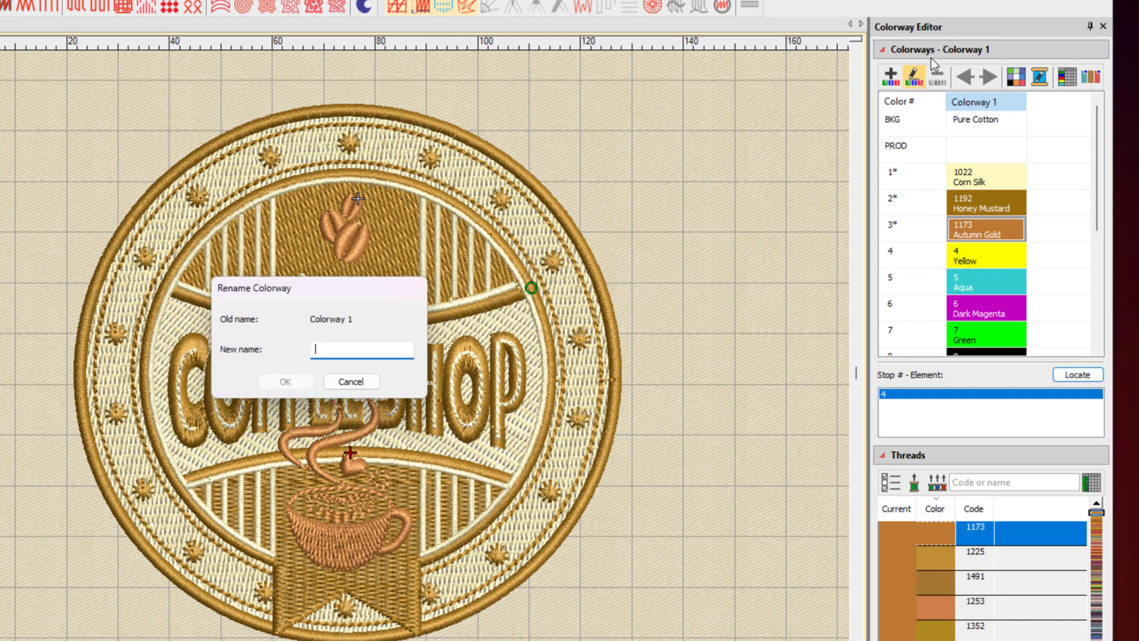
pyautogui.write('Cream')
pyautogui.click(284, 384)
# Create a new colorway named 'Navy' based on Cream.
pyautogui.moveTo(867, 106); pyautogui.dragTo(766, 118)
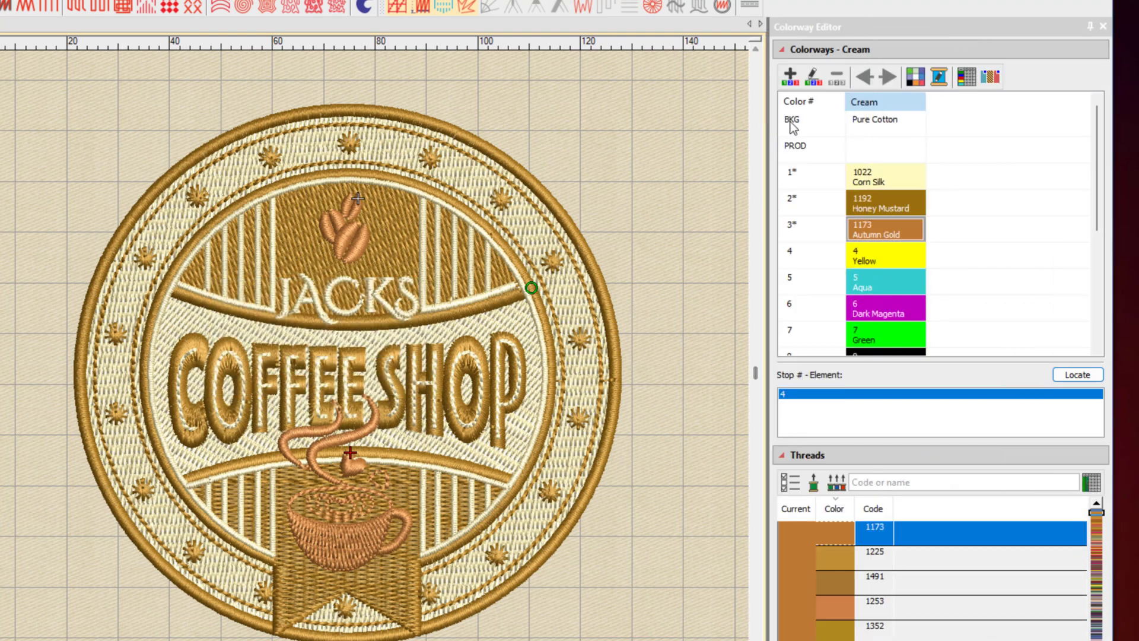
pyautogui.click(790, 75)
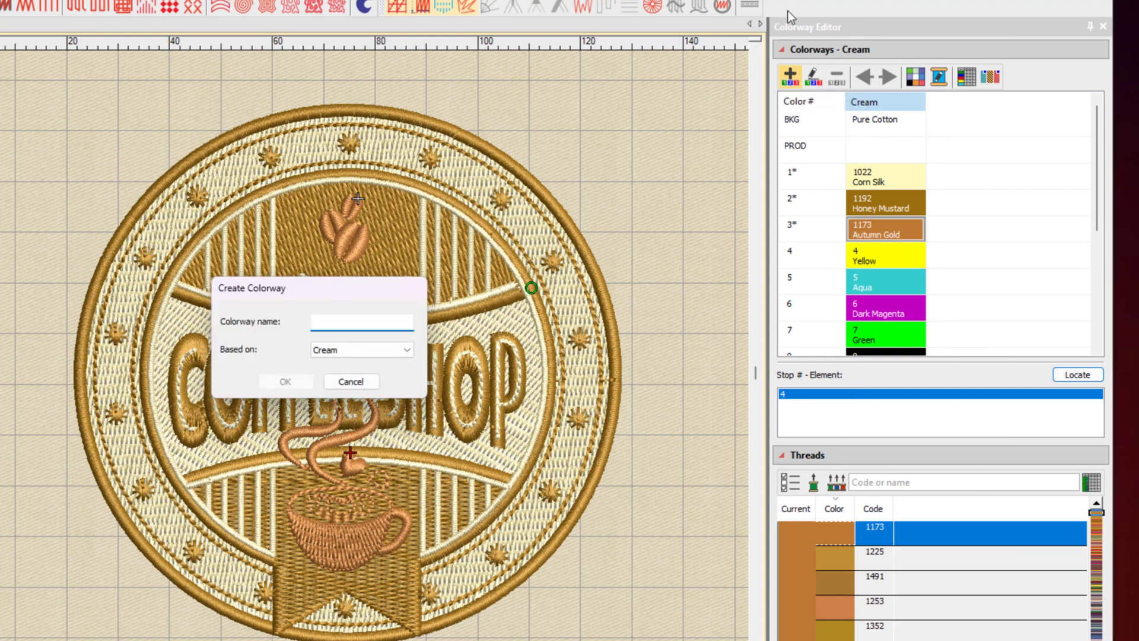
pyautogui.write('Navy')
pyautogui.click(285, 381)
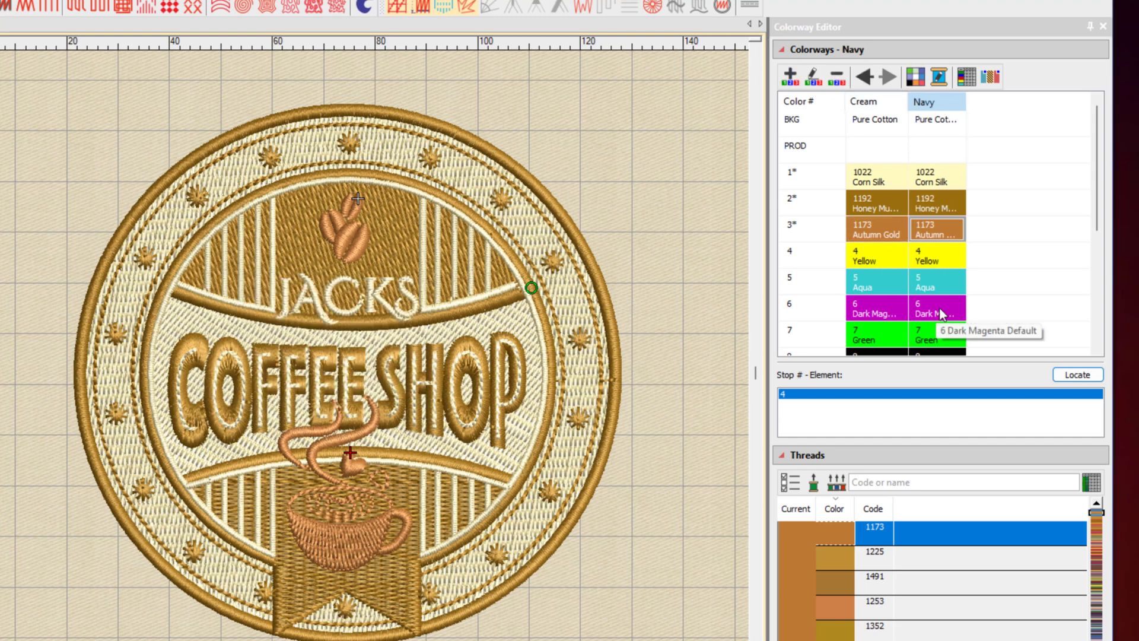
# Set the Navy colorway's fabric background colour to navy.
pyautogui.doubleClick(937, 127)
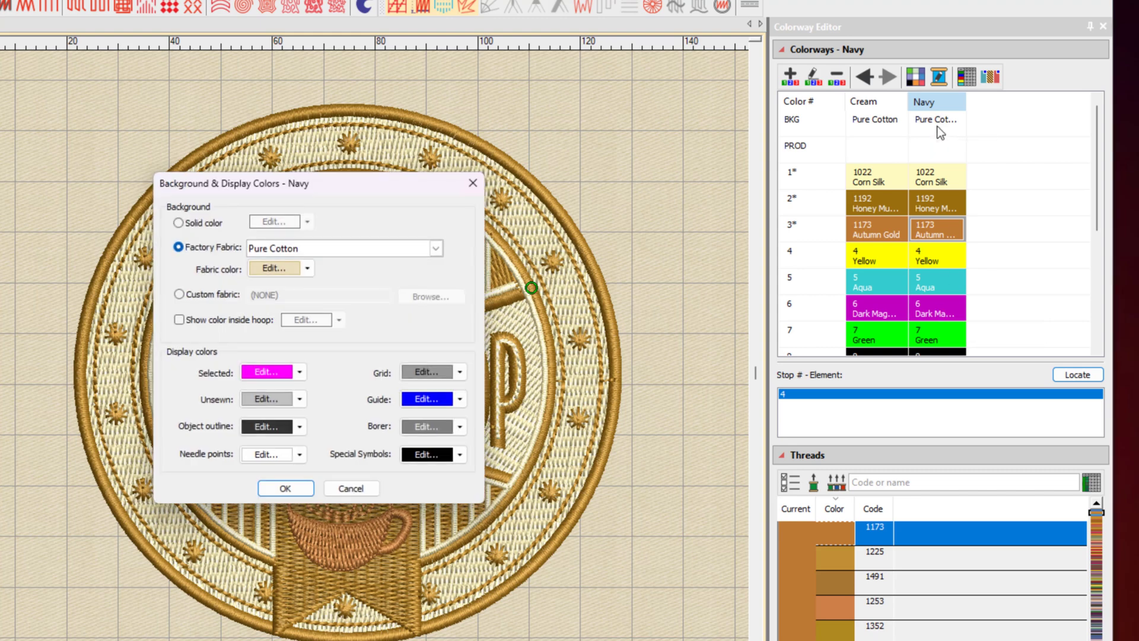
pyautogui.click(307, 268)
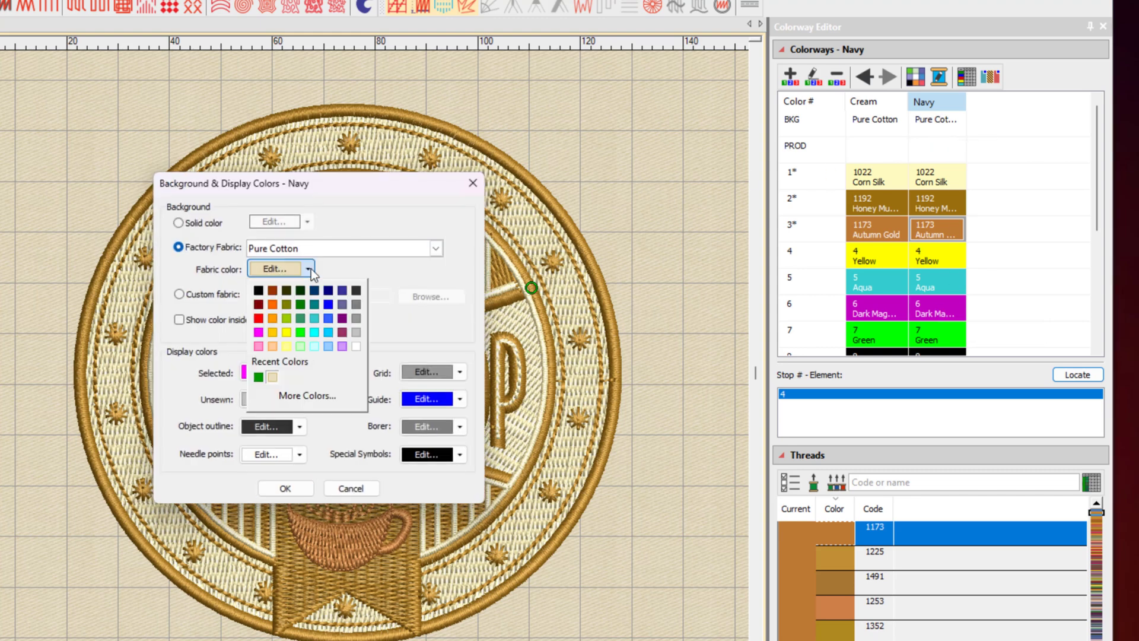
pyautogui.click(328, 290)
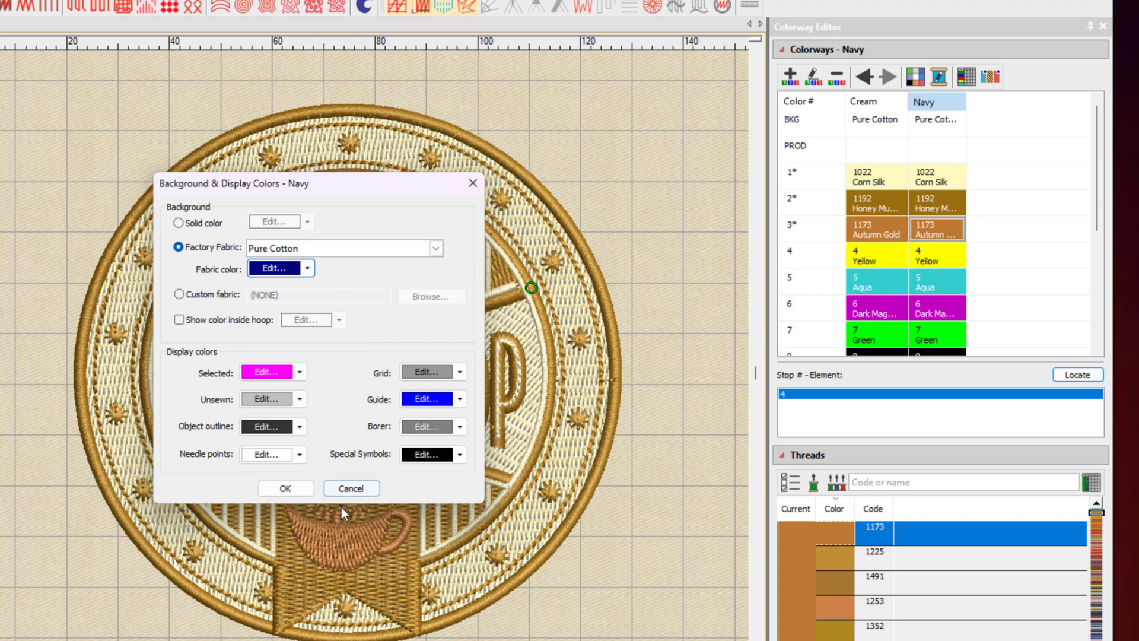
pyautogui.click(294, 490)
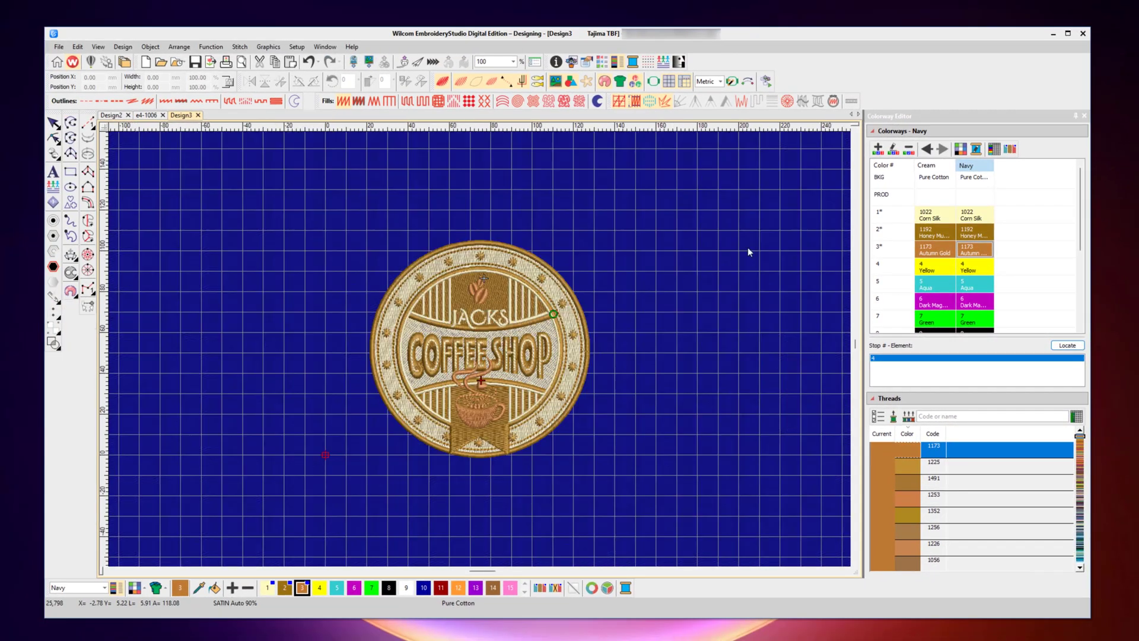
# Toggle between Cream and Navy colorways to compare them, then zoom in on the badge.
pyautogui.press('0')
pyautogui.click(928, 165)
pyautogui.click(973, 166)
pyautogui.click(942, 170)
pyautogui.click(963, 165)
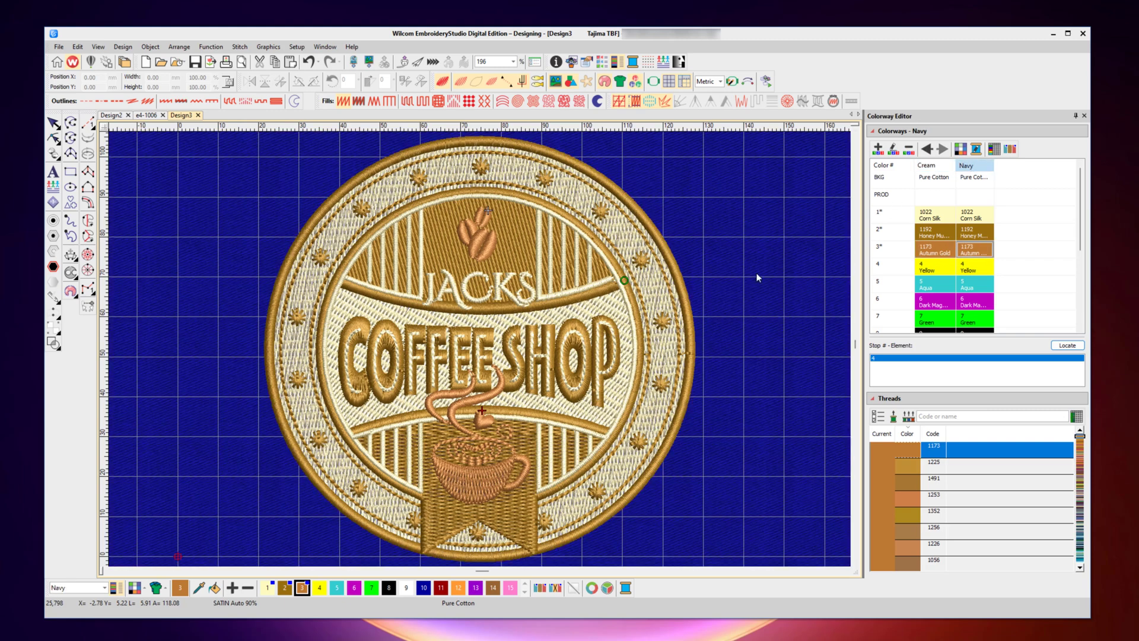
pyautogui.hotkey('shift', 'z')
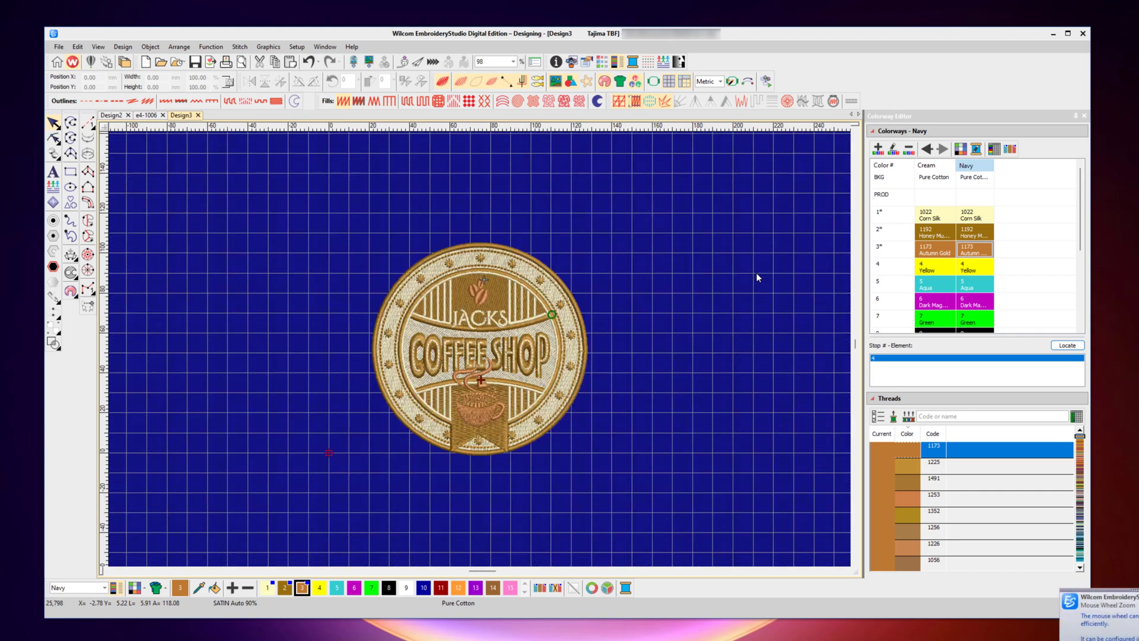
pyautogui.moveTo(311, 216); pyautogui.dragTo(645, 500)
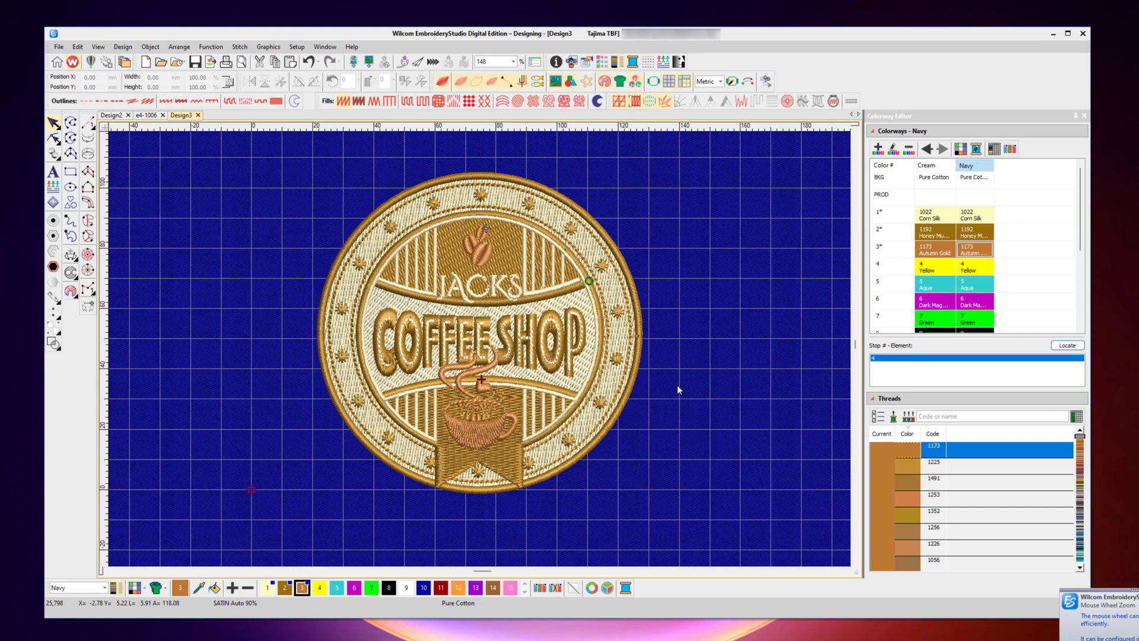
# Hide the grid, then give Navy colours 1–3 threads 1132 Clear Blue, 1277 Blueberry Smash and 1266 Regal Blue.
pyautogui.click(669, 81)
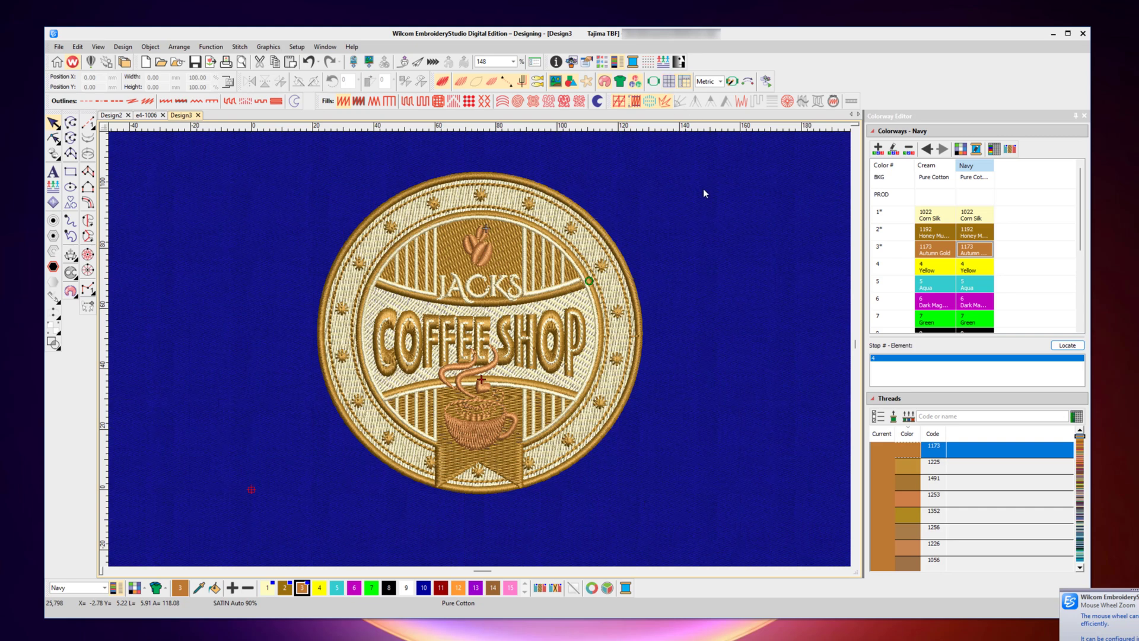
pyautogui.click(973, 219)
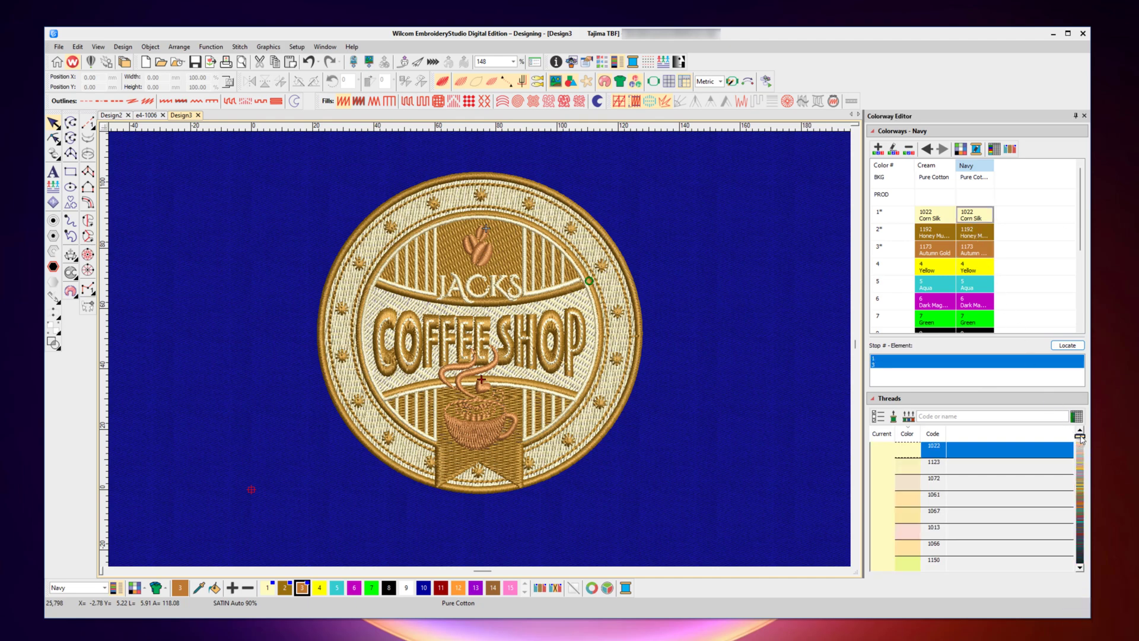
pyautogui.moveTo(1080, 439); pyautogui.dragTo(1079, 461)
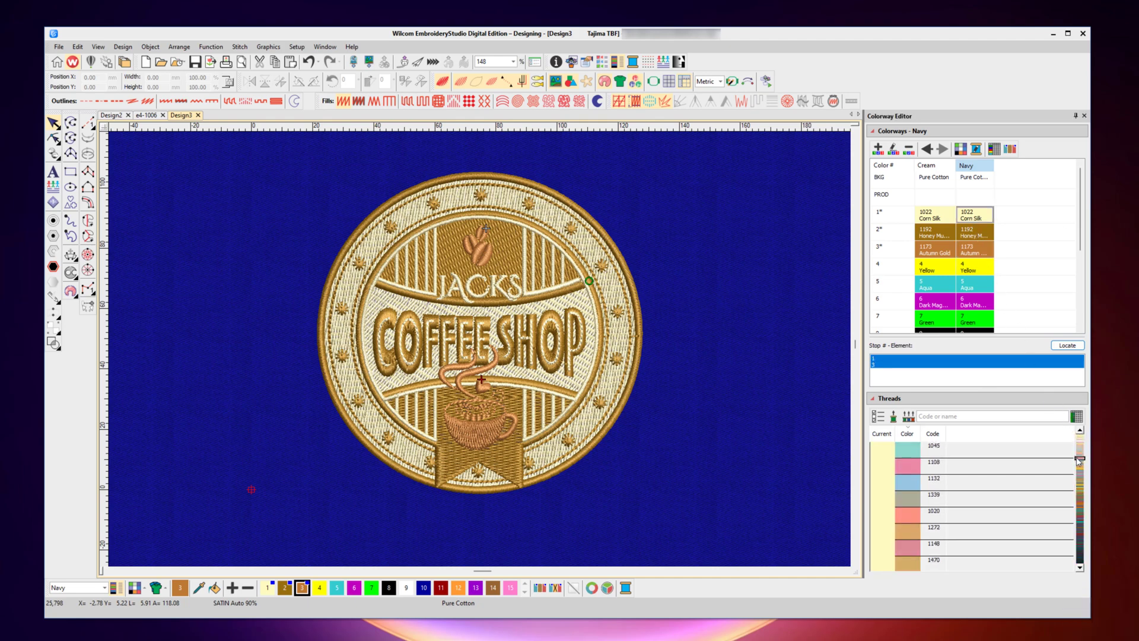
pyautogui.click(910, 484)
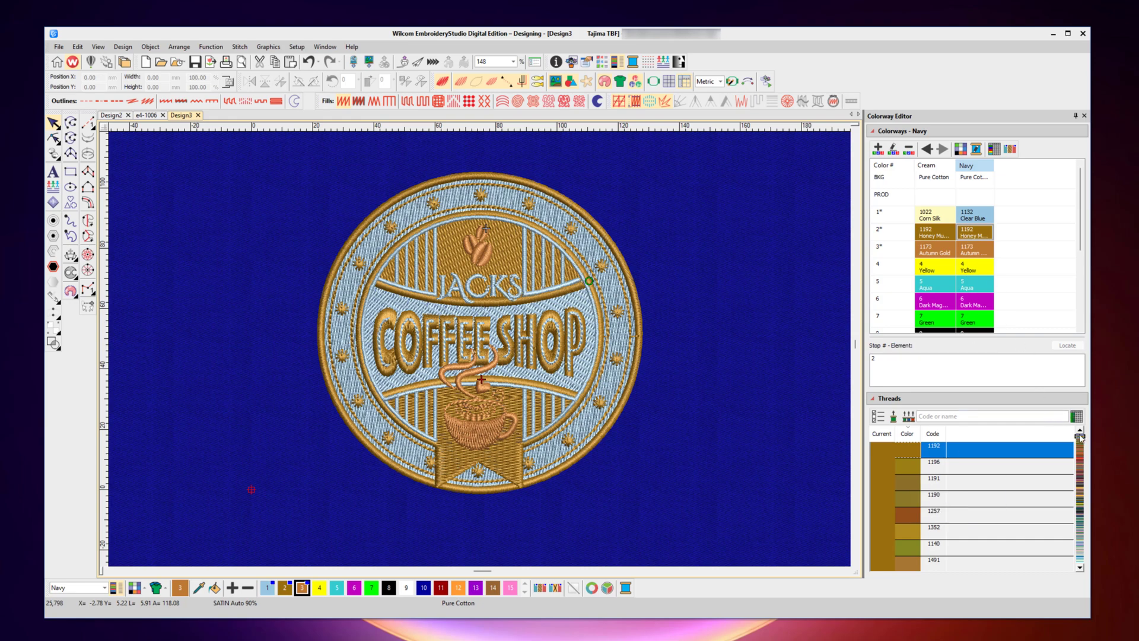
pyautogui.moveTo(1079, 441); pyautogui.dragTo(1081, 515)
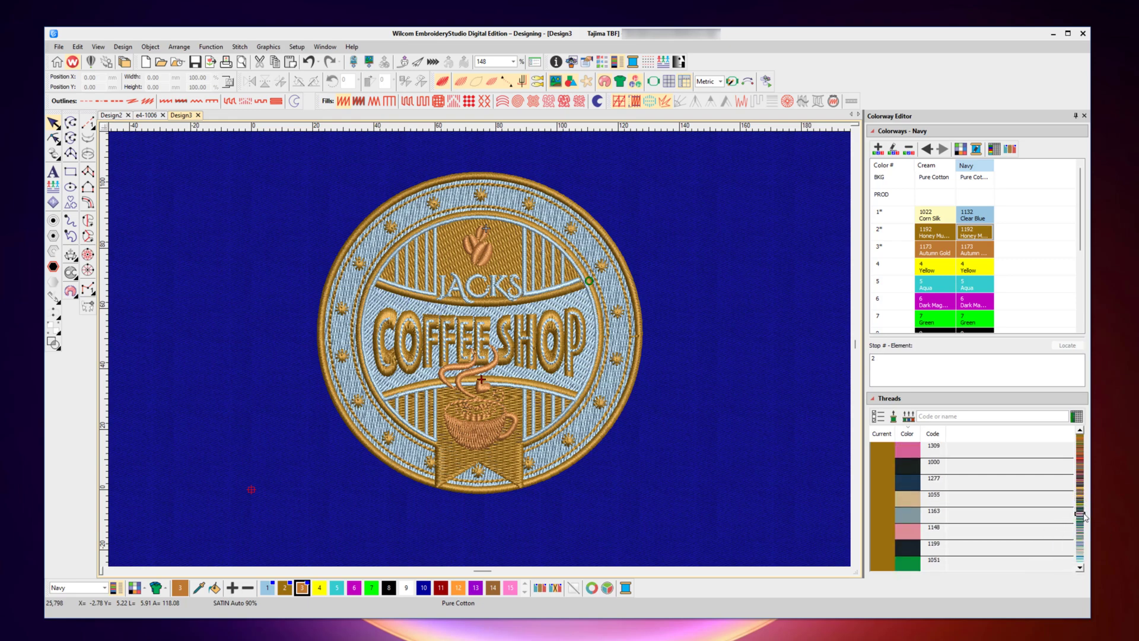
pyautogui.doubleClick(933, 484)
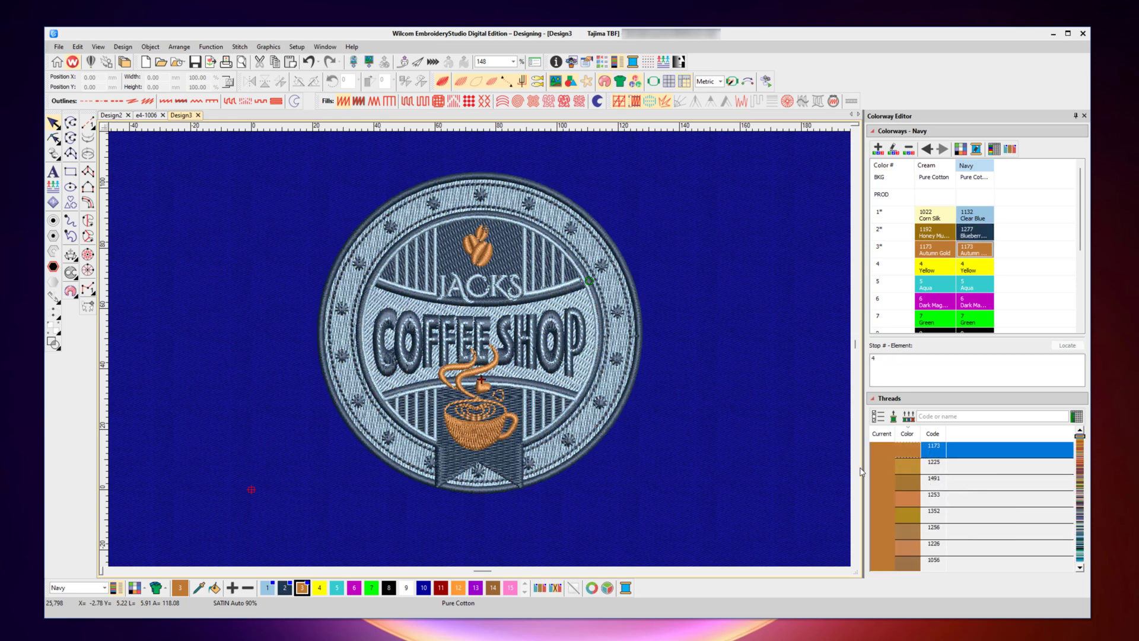
pyautogui.moveTo(1080, 435); pyautogui.dragTo(1083, 540)
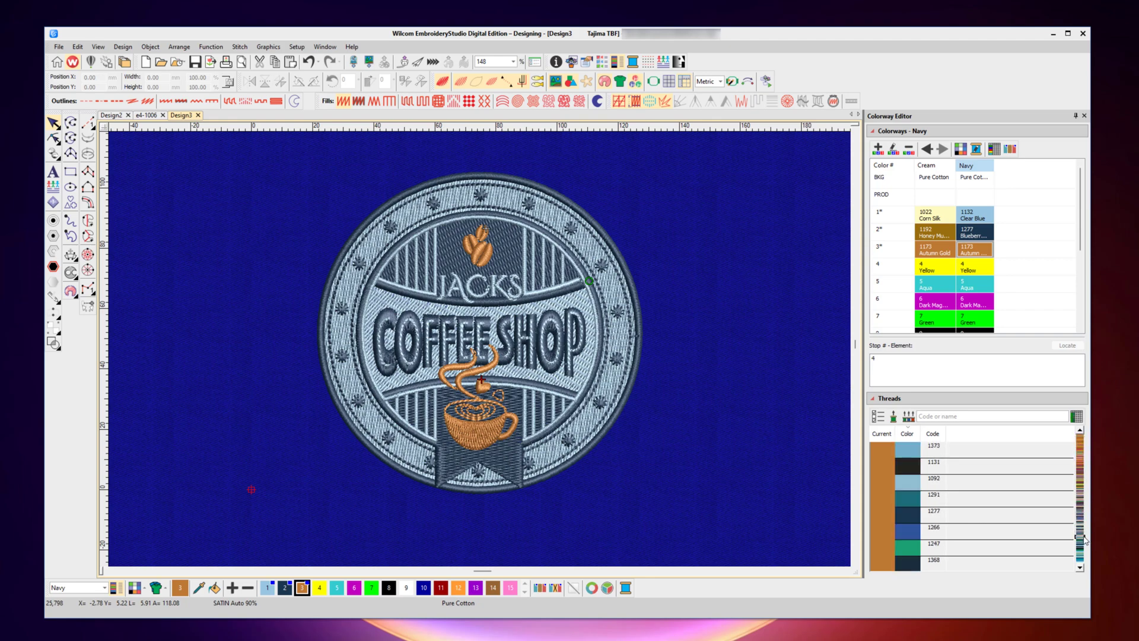
pyautogui.click(932, 535)
pyautogui.doubleClick(932, 535)
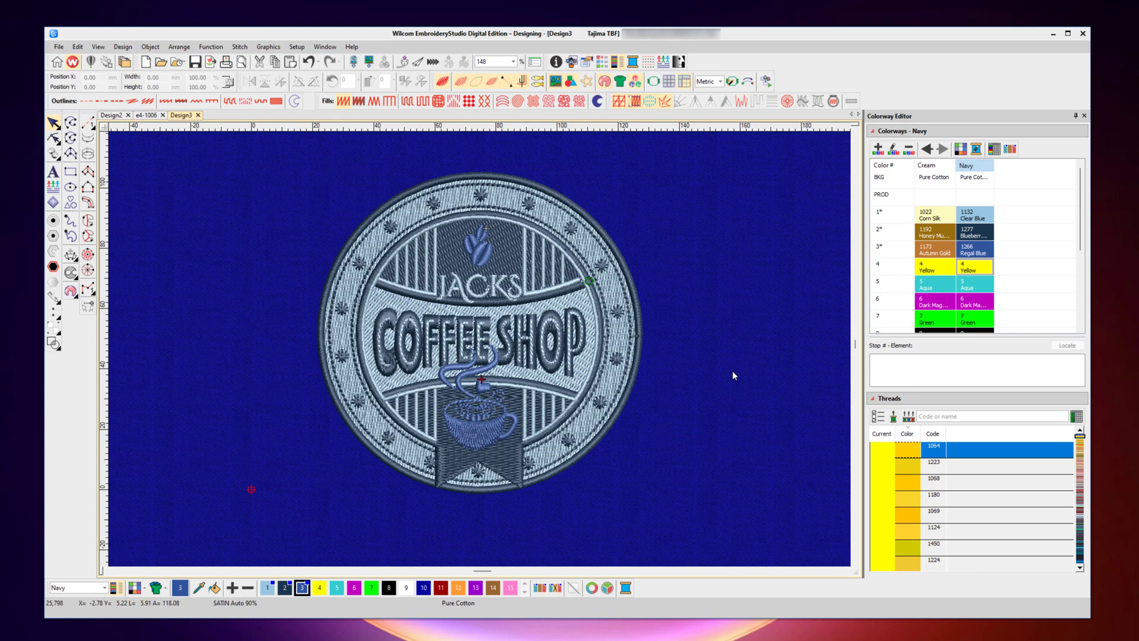
pyautogui.click(963, 417)
# Display the badge in the Cream colorway and bring up its print preview.
pyautogui.click(929, 169)
pyautogui.click(929, 170)
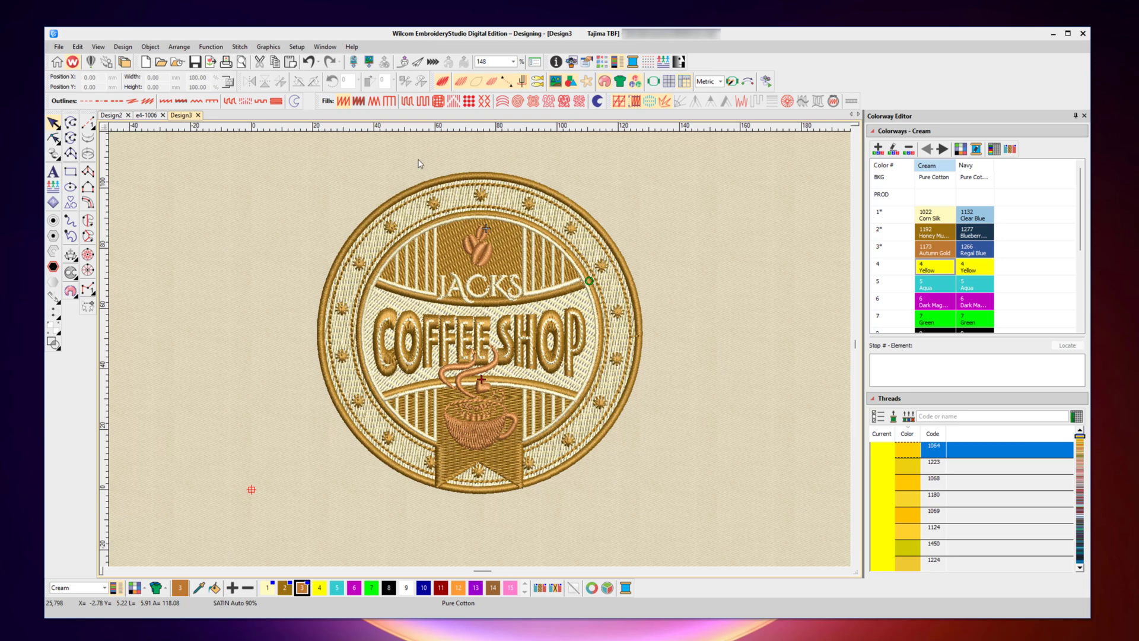
pyautogui.click(241, 62)
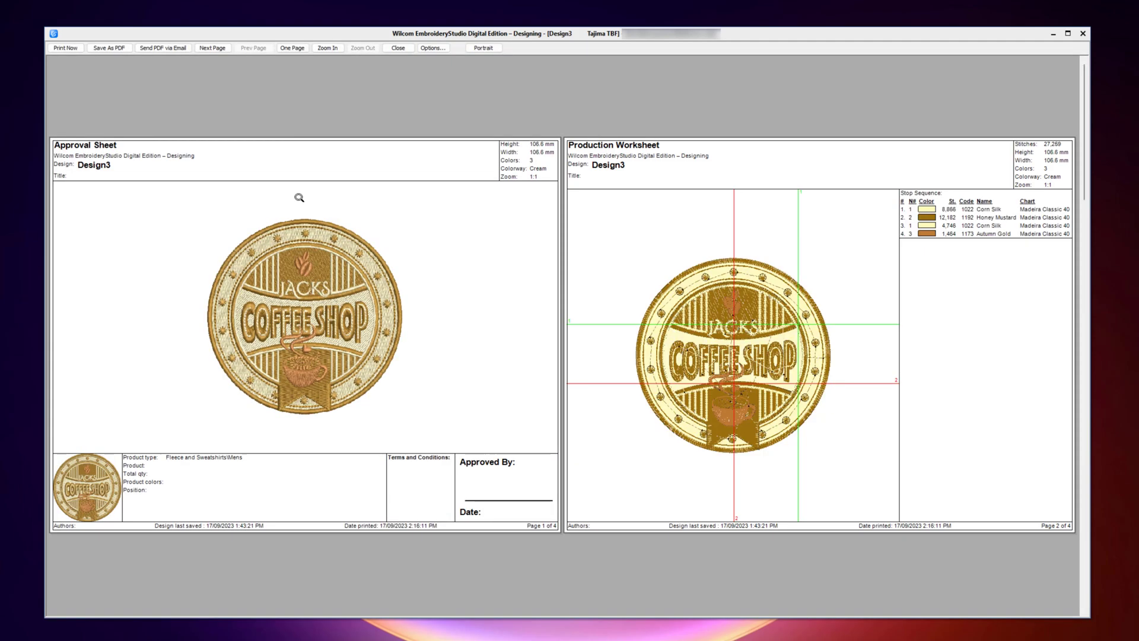
# Limit the printout to the Production Summary covering all colorways, and zoom in on it.
pyautogui.click(432, 48)
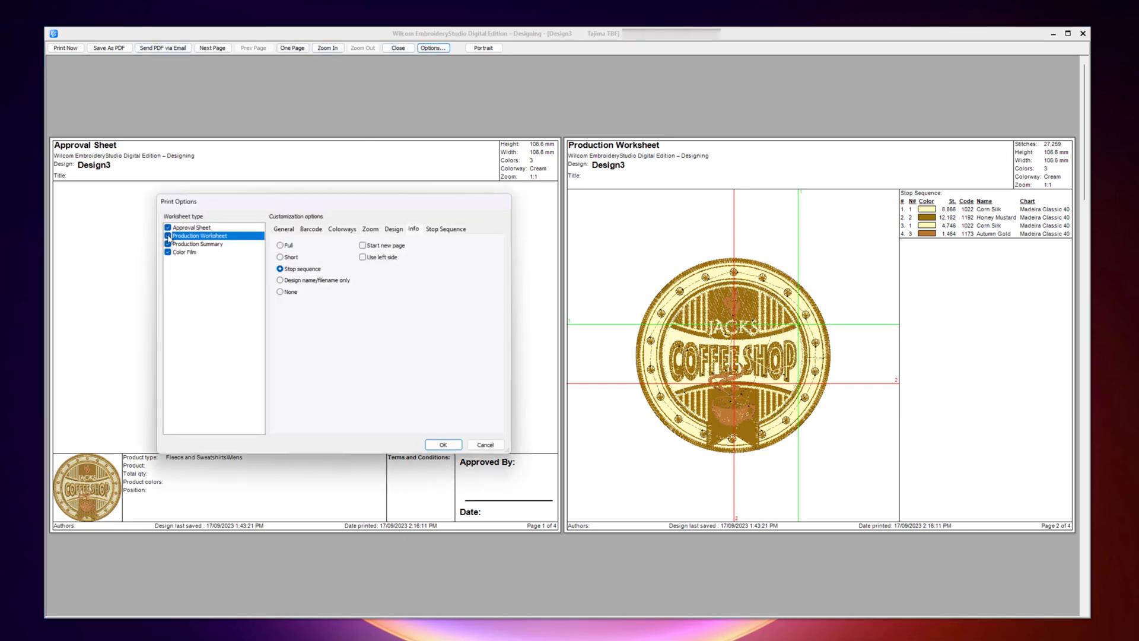
pyautogui.click(168, 235)
pyautogui.click(168, 227)
pyautogui.click(168, 252)
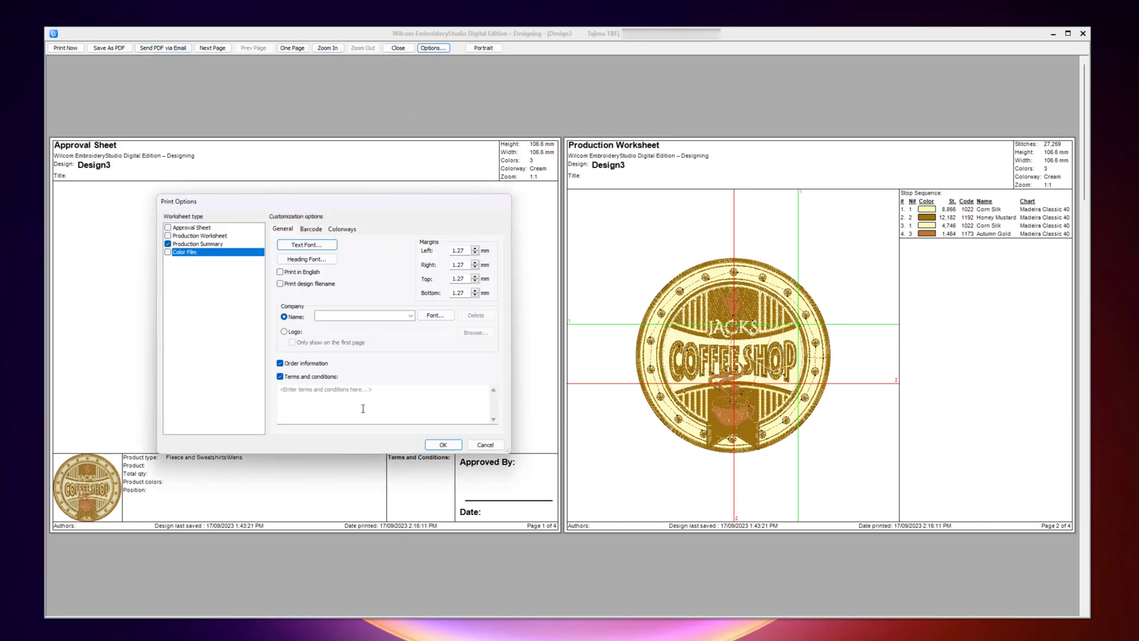
pyautogui.click(202, 245)
pyautogui.click(338, 230)
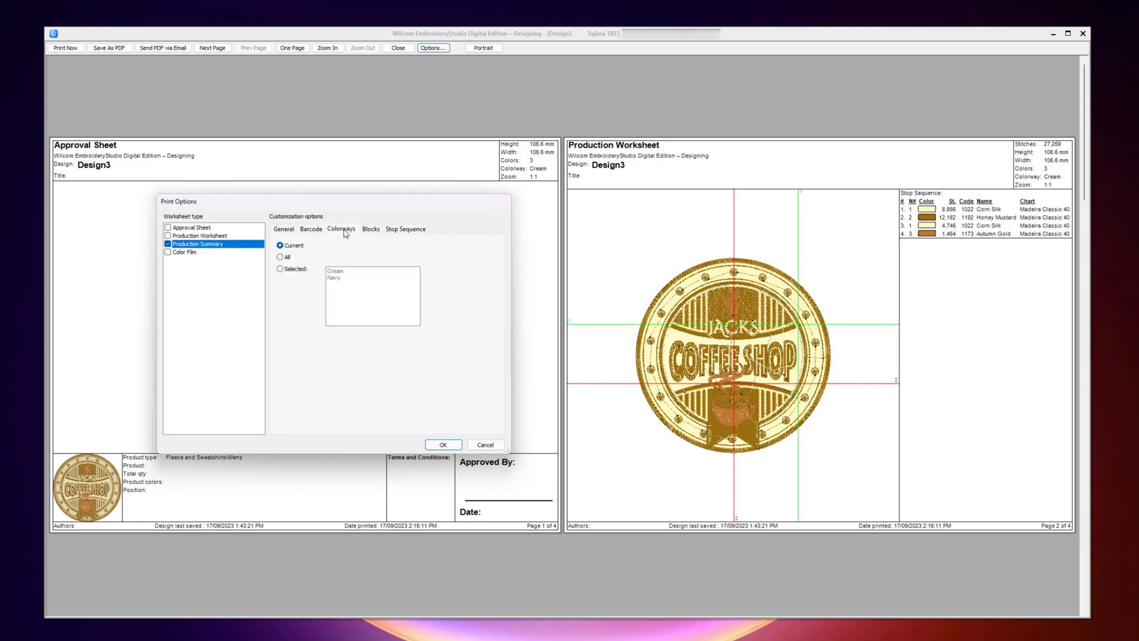
pyautogui.click(282, 257)
pyautogui.click(442, 446)
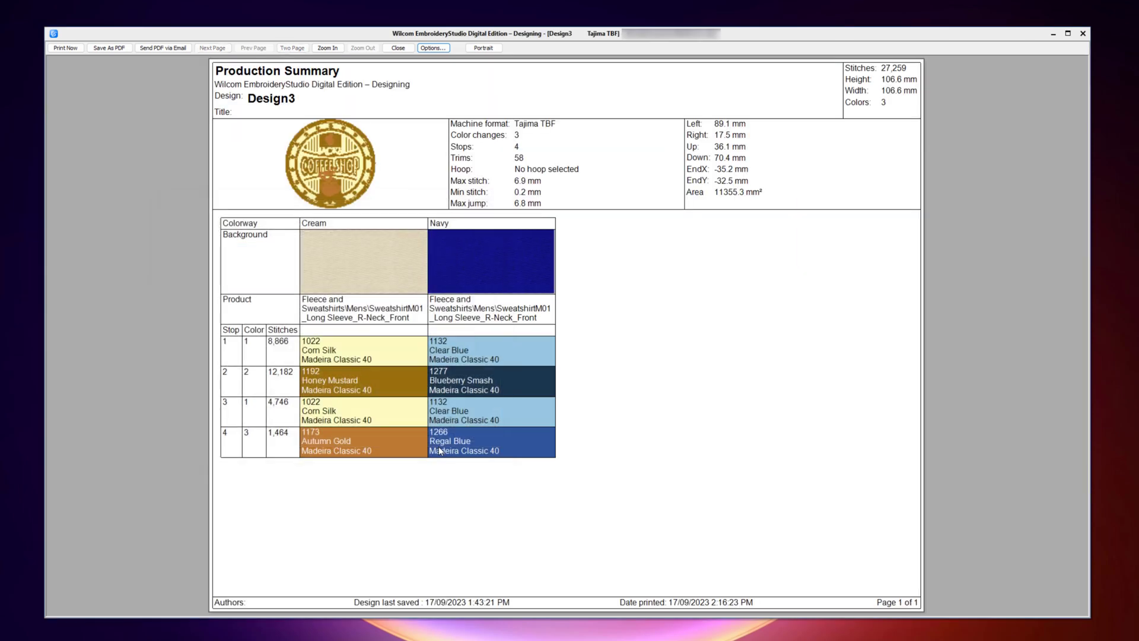
pyautogui.click(346, 171)
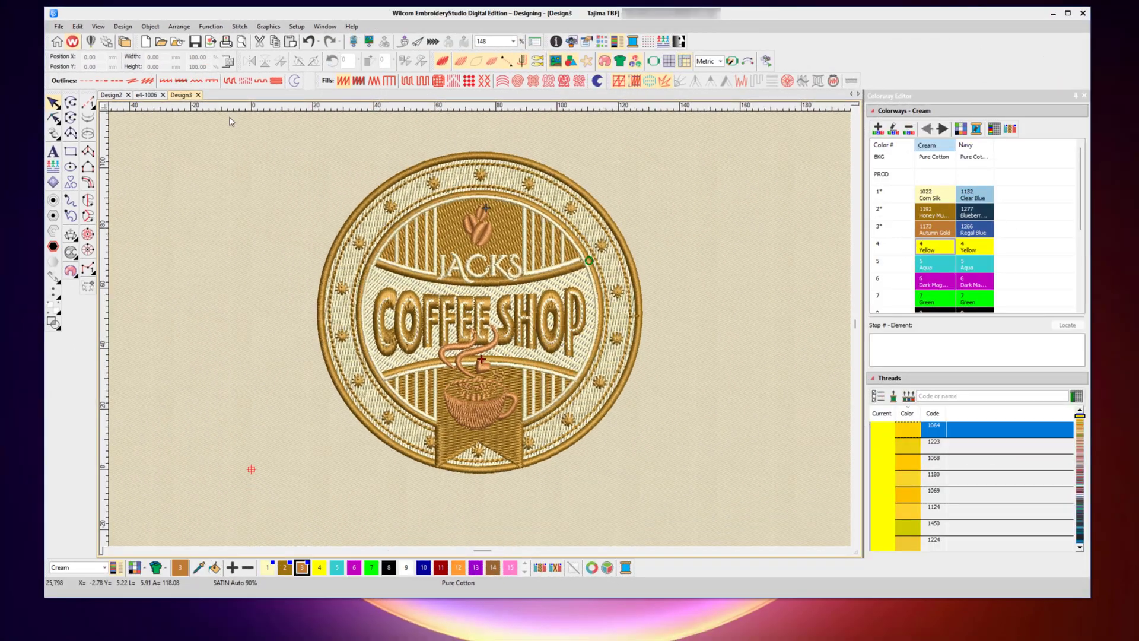
# Save the coffee shop badge as a new design named 128736-2.
pyautogui.click(59, 26)
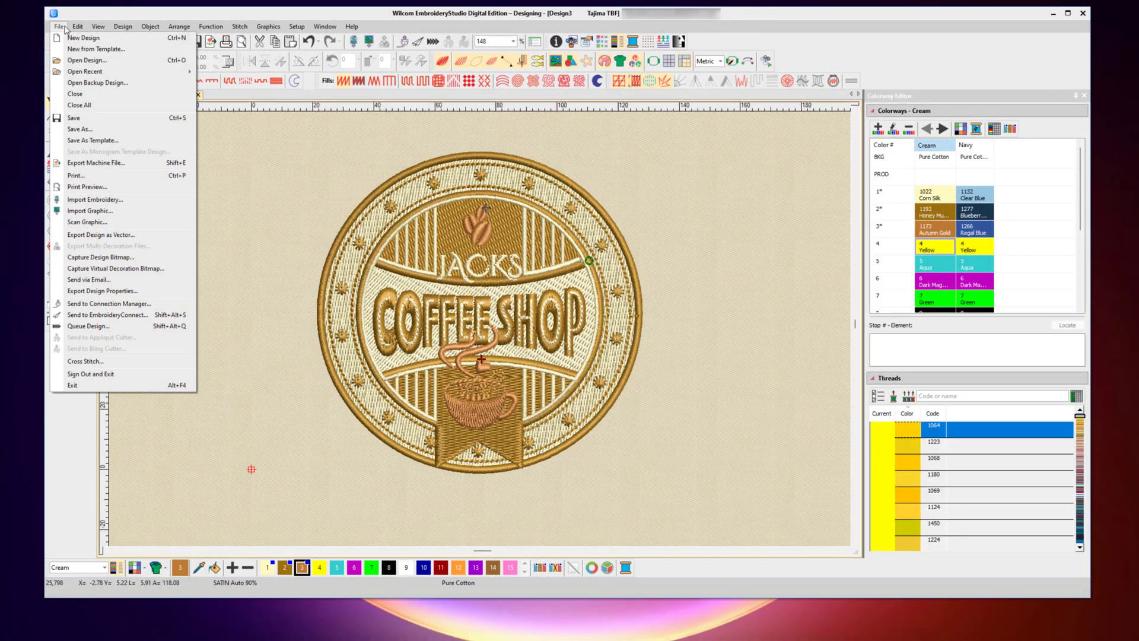
pyautogui.click(87, 124)
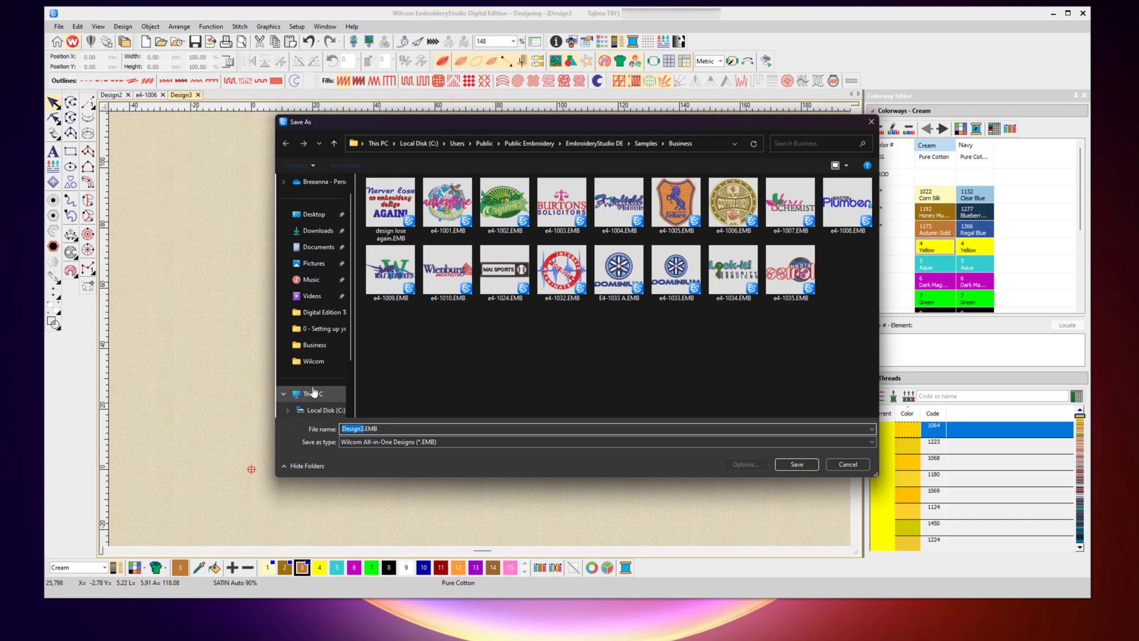
pyautogui.write('128736-2')
pyautogui.press('Return')
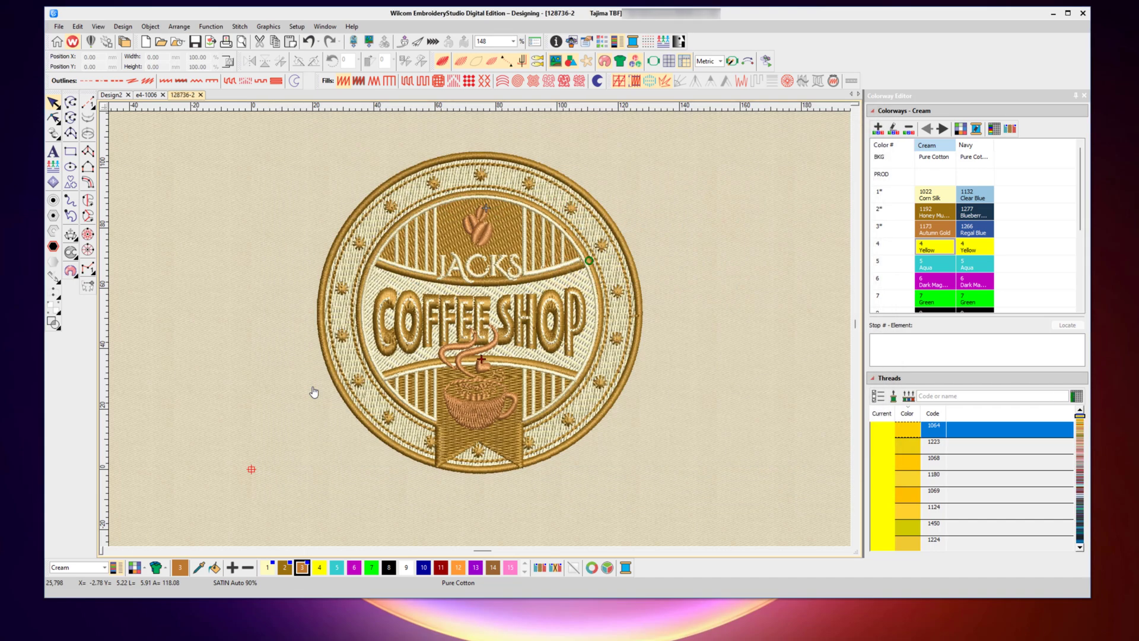
# Open e4-1002.EMB from the Business samples folder and zoom it to fit the window.
pyautogui.click(161, 41)
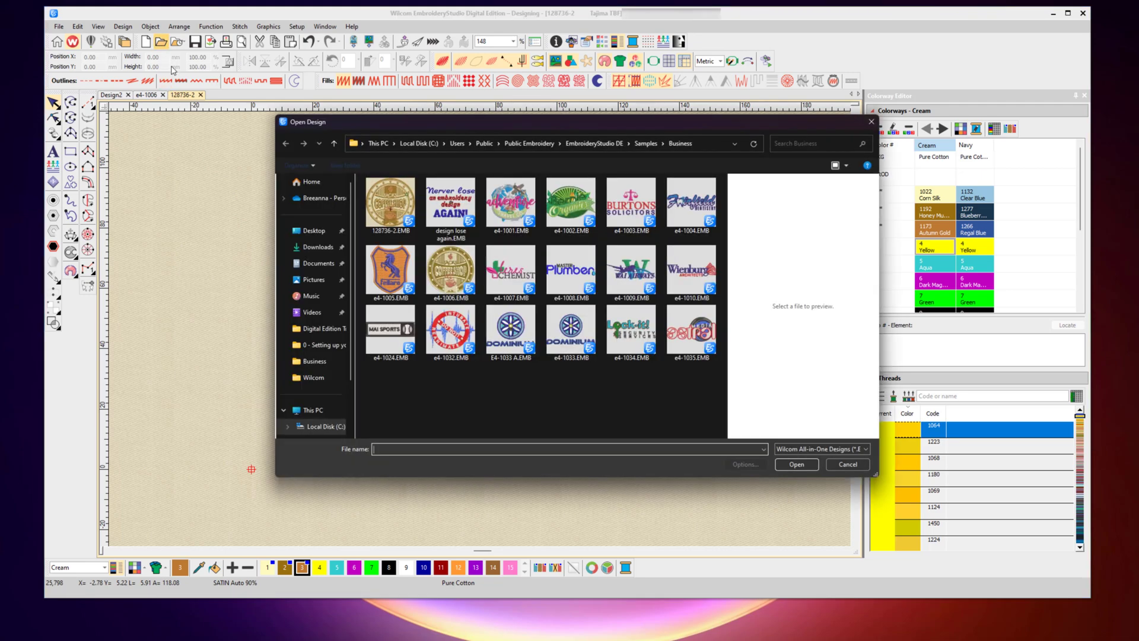
pyautogui.click(570, 204)
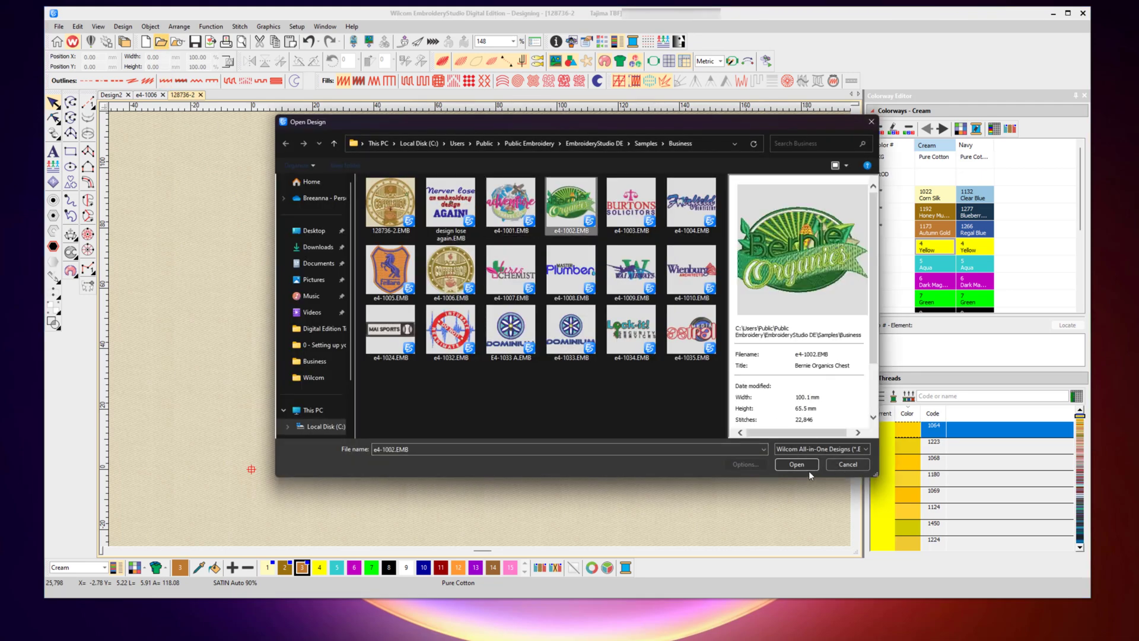
pyautogui.click(802, 466)
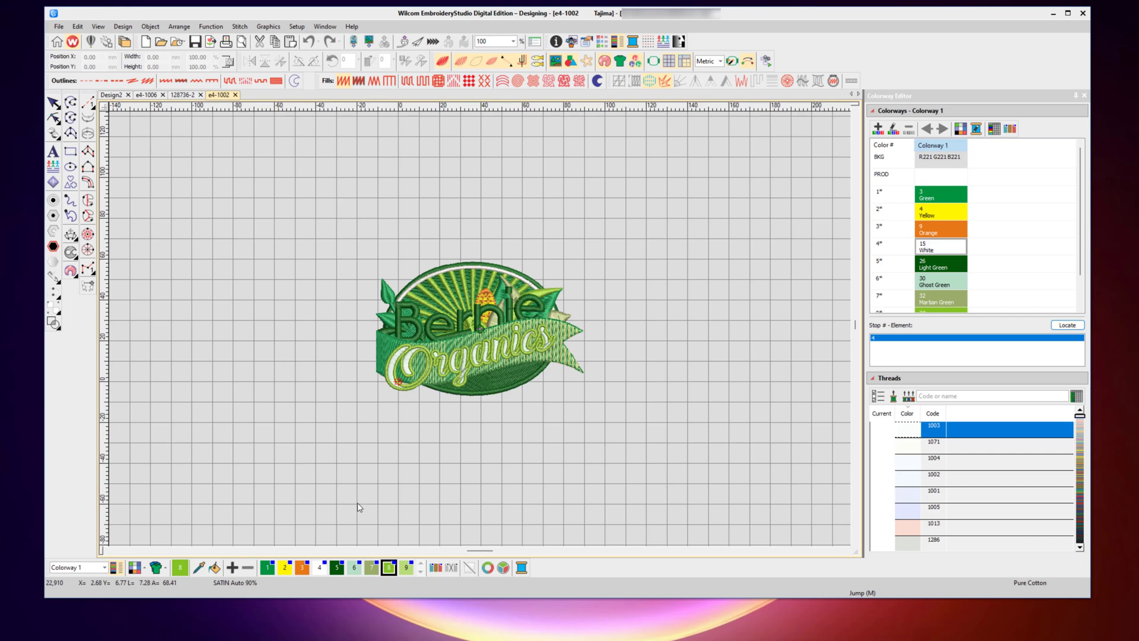
pyautogui.press('0')
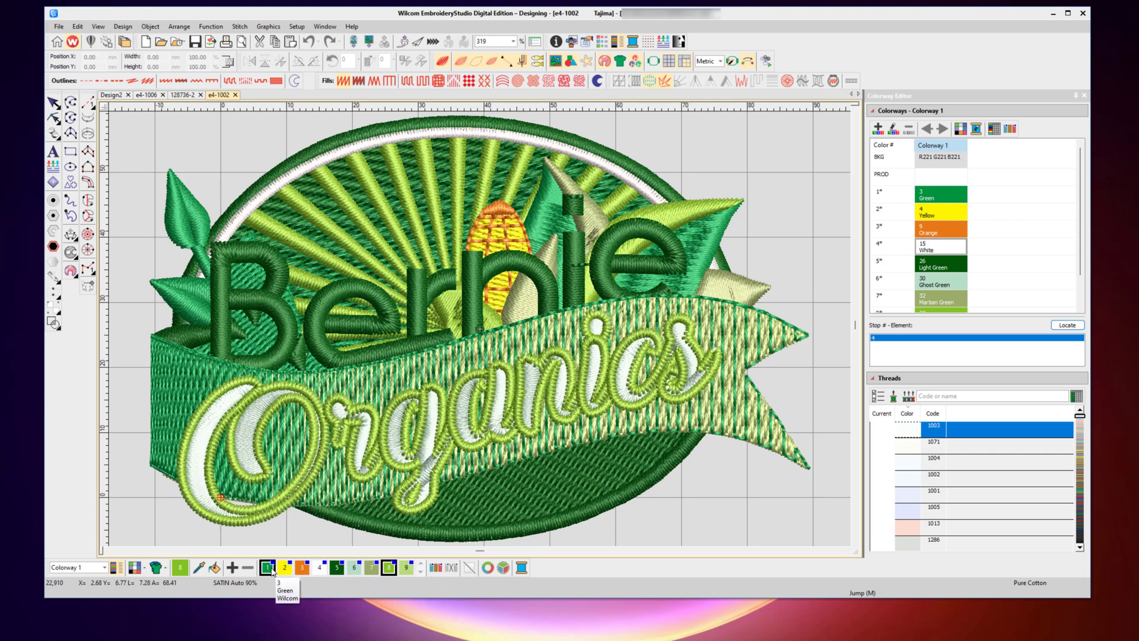
# Confirm Madeira Classic 40 as the selected thread chart and review its thread codes.
pyautogui.click(877, 396)
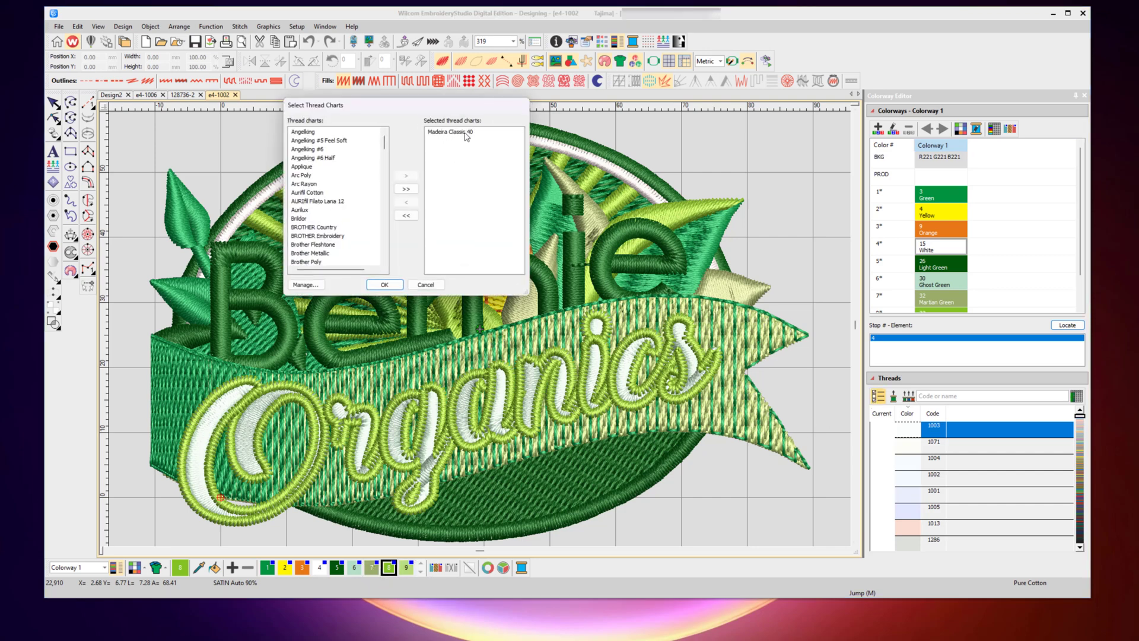
pyautogui.click(385, 284)
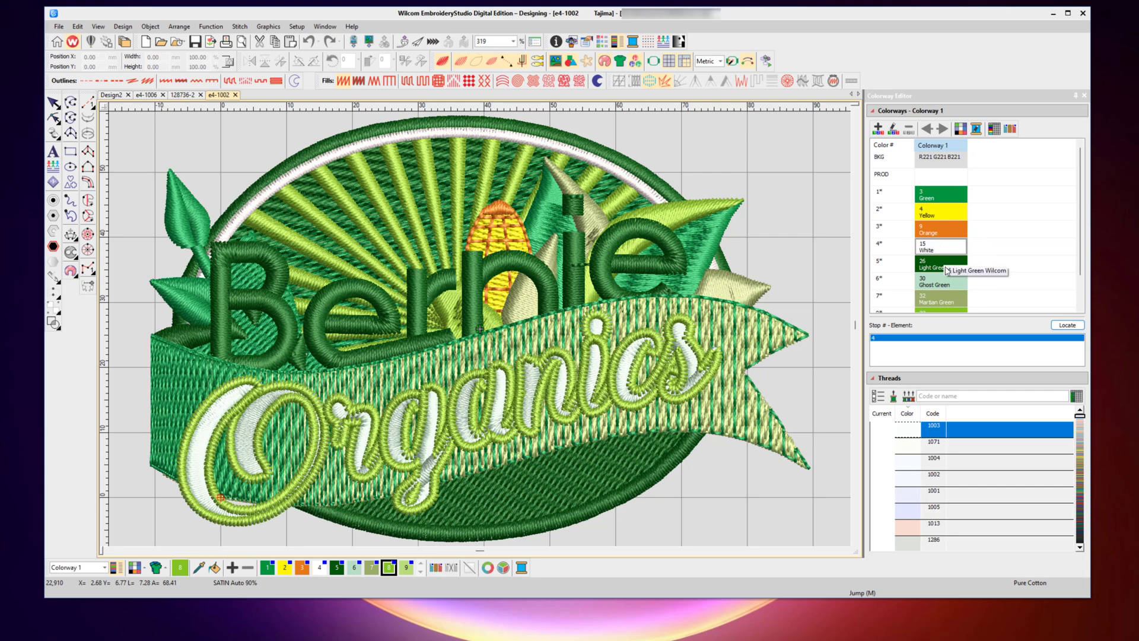
pyautogui.scroll(-1, 949, 291)
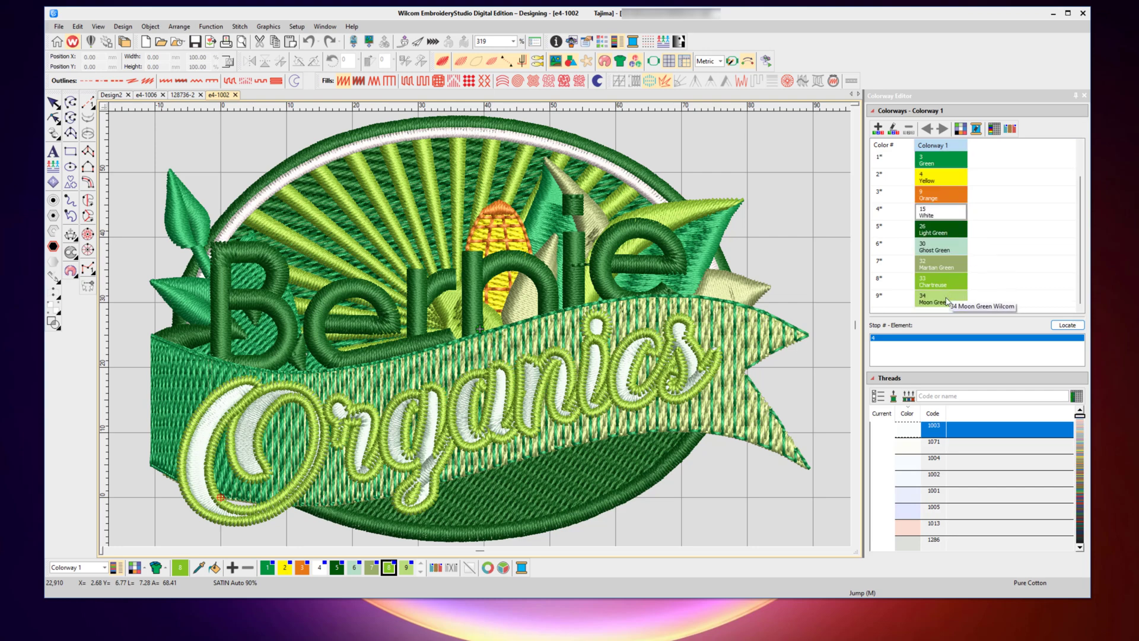
pyautogui.scroll(1, 948, 300)
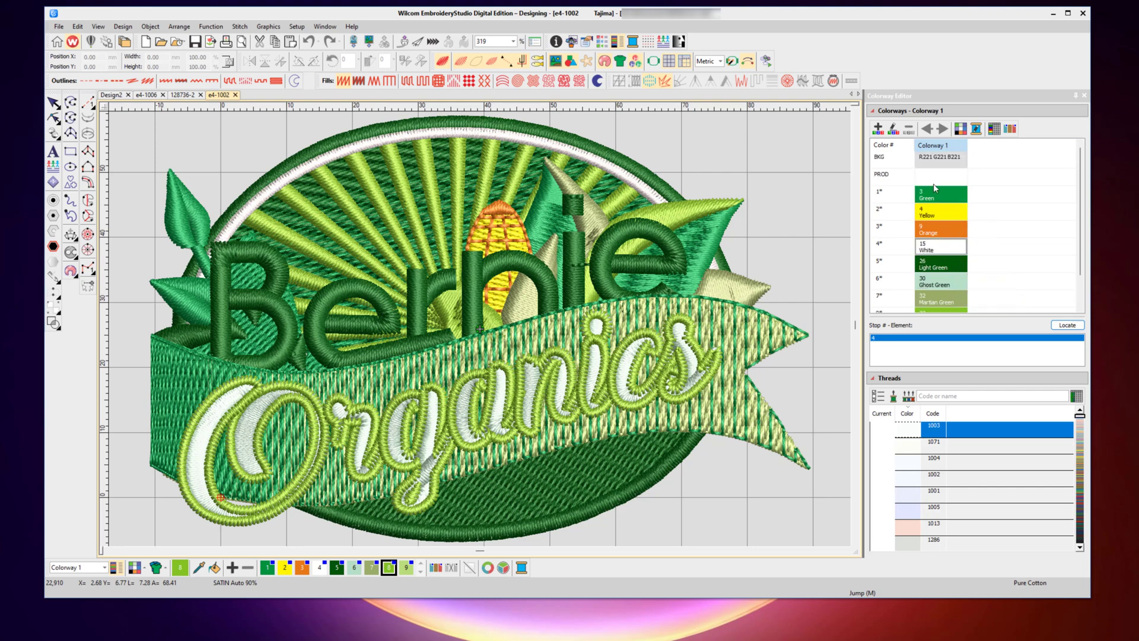
pyautogui.scroll(-1, 948, 304)
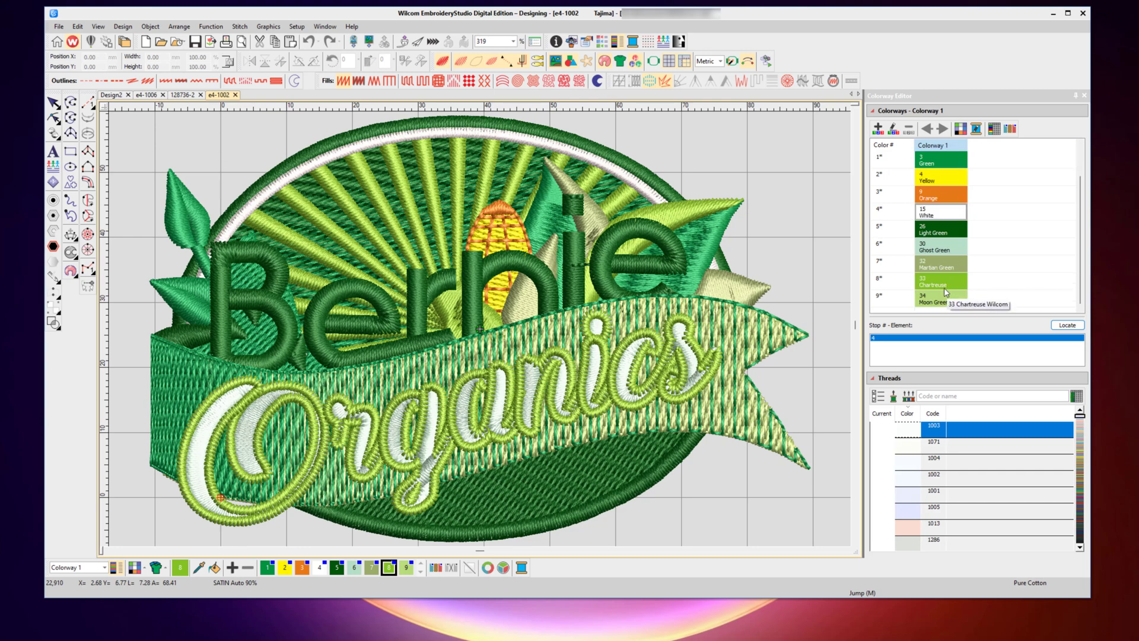
# Match all e4-1002 colours to Madeira Classic 40 threads, then preview the Production Summary's page 2.
pyautogui.click(908, 399)
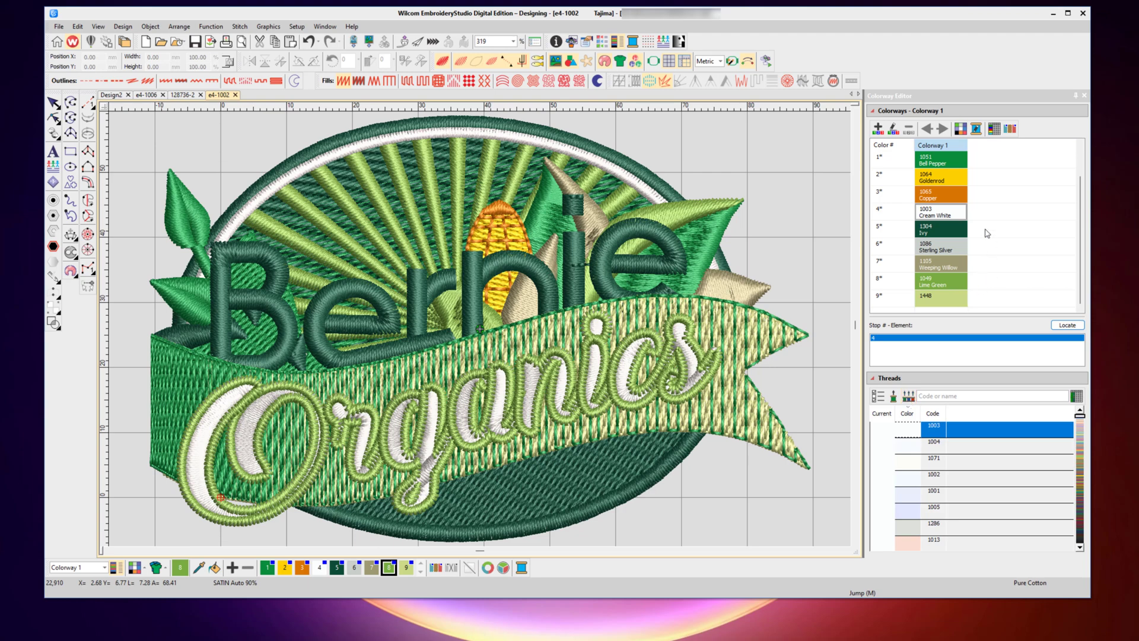
pyautogui.scroll(1, 984, 233)
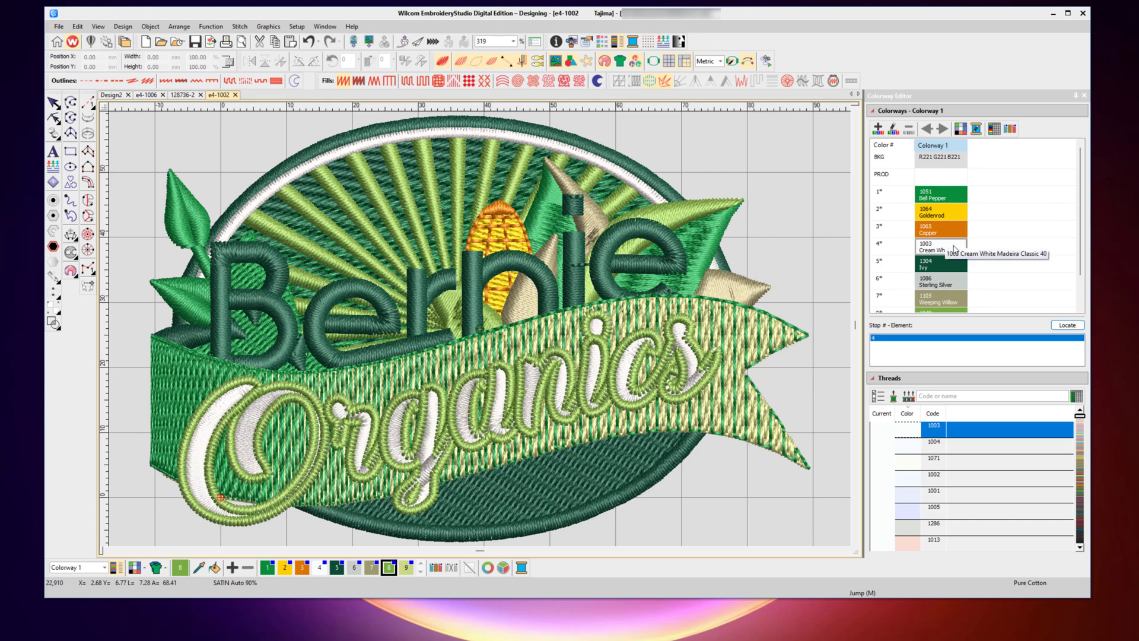
pyautogui.scroll(-1, 950, 261)
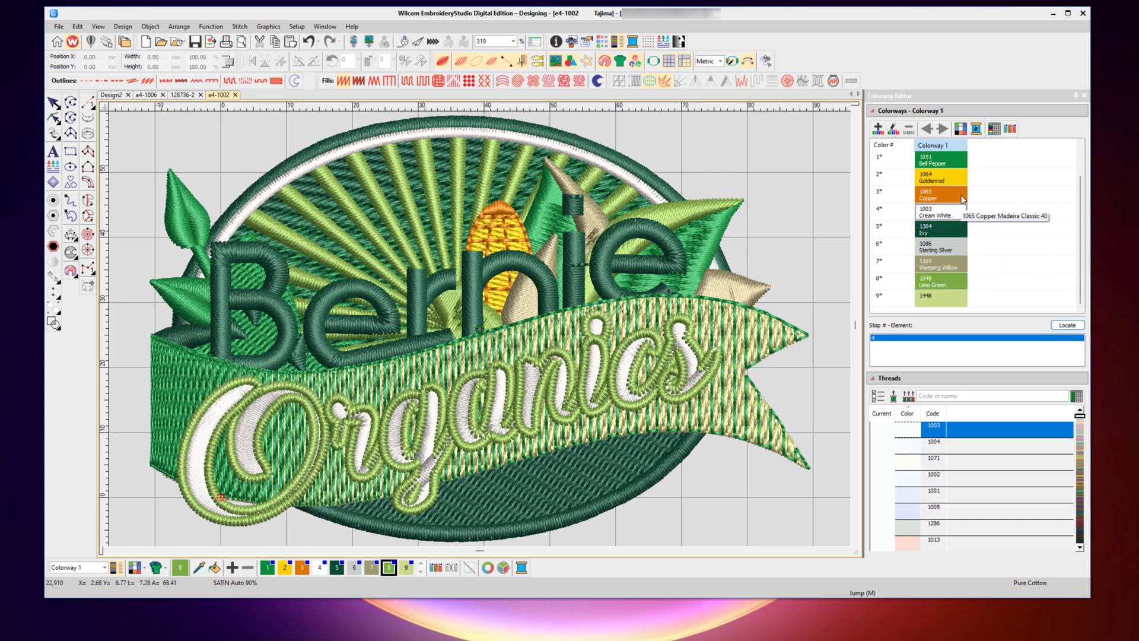
pyautogui.click(241, 41)
pyautogui.click(688, 395)
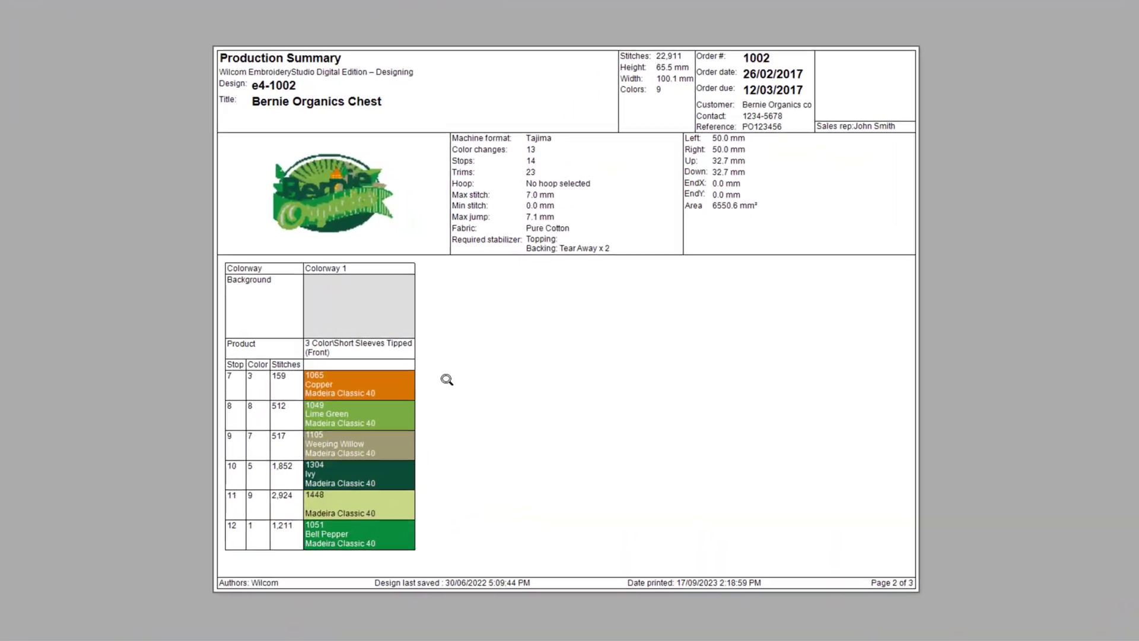